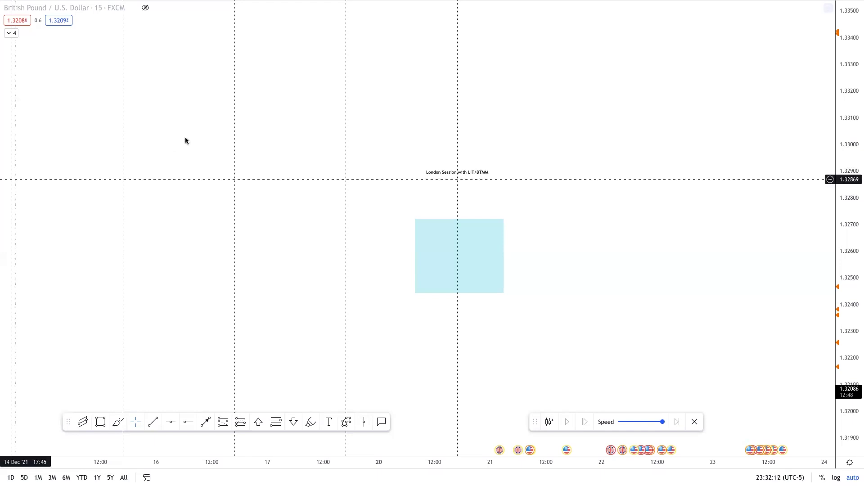
Raise the 'London Session with LIT/BTMM' label above the blue box and move the replay controls aside.
{"action": "left_click_drag", "start_coordinate": [458, 172], "coordinate": [455, 189]}
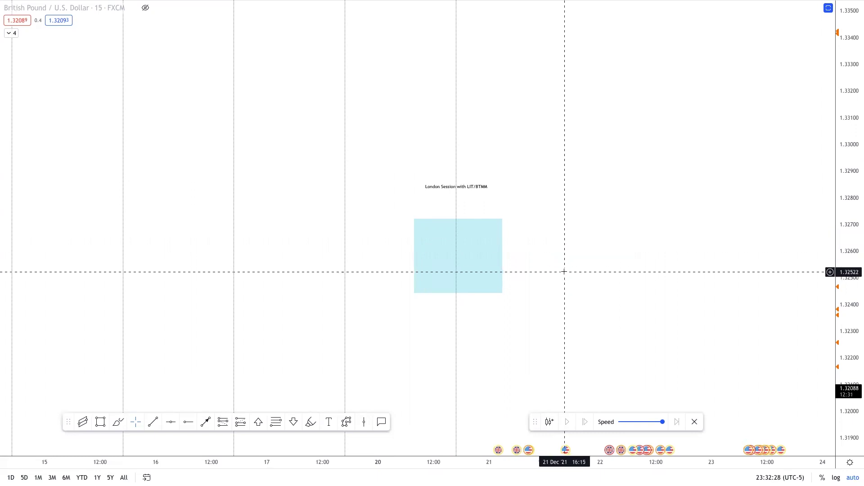
{"action": "left_click_drag", "start_coordinate": [474, 188], "coordinate": [482, 155]}
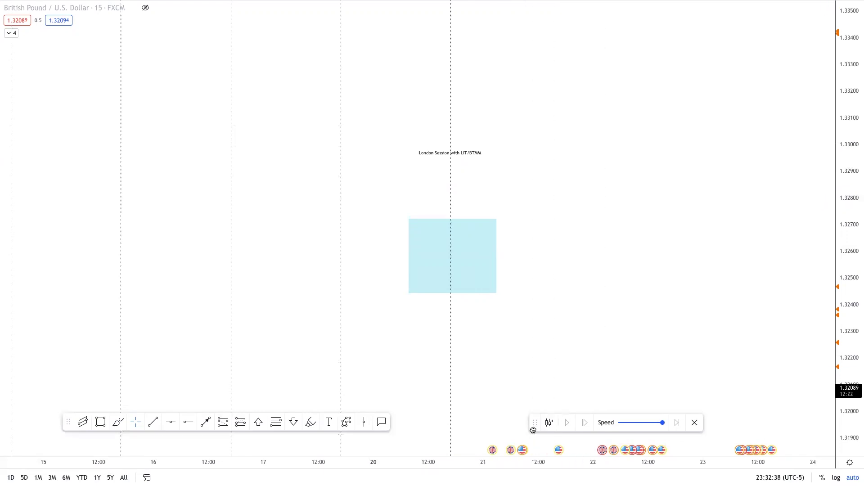
{"action": "left_click_drag", "start_coordinate": [534, 422], "coordinate": [572, 404]}
{"action": "scroll", "coordinate": [517, 355], "scroll_direction": "up", "scroll_amount": 2}
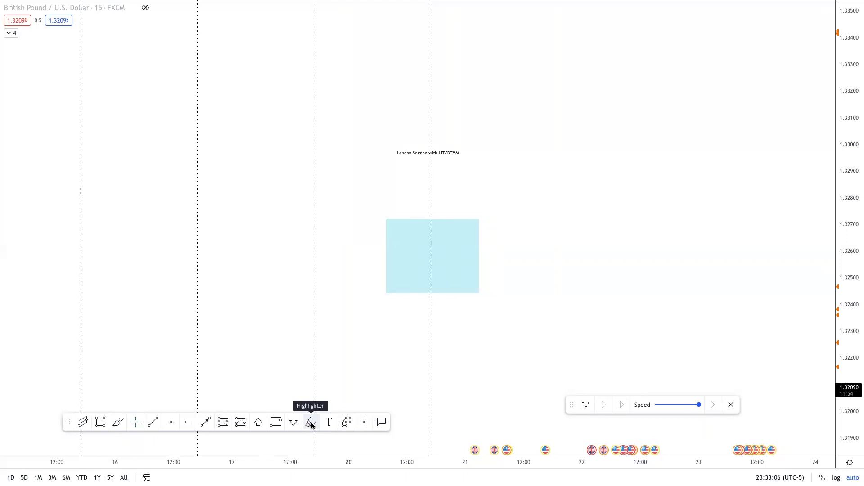
Start a text note with the lines 'Time as confluence' and 'liquidity structure seen'.
{"action": "left_click", "coordinate": [311, 423]}
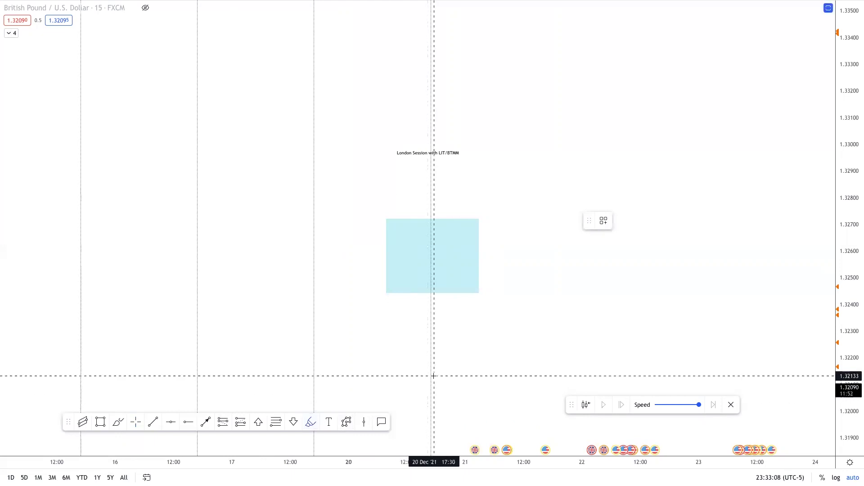
{"action": "left_click", "coordinate": [328, 423]}
{"action": "left_click", "coordinate": [314, 231]}
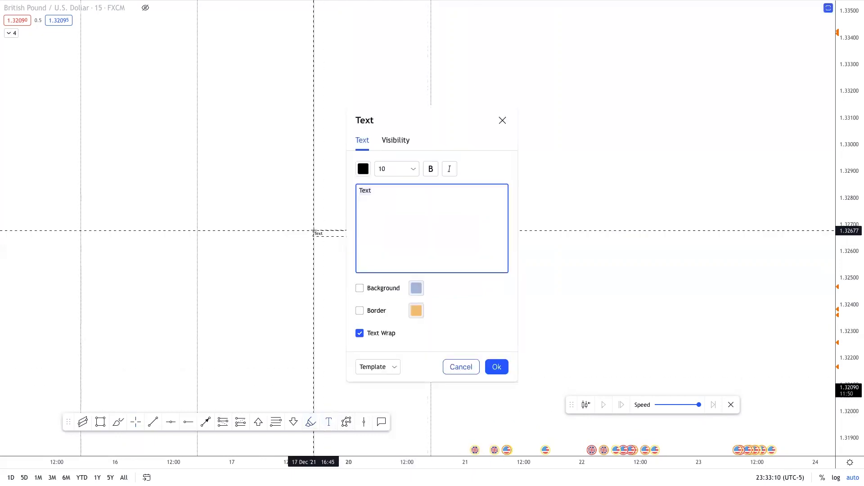
{"action": "type", "text": "Time as confluence"}
{"action": "key", "text": "Return"}
{"action": "type", "text": "st"}
{"action": "key", "text": "BackSpace"}
{"action": "type", "text": "liqduii"}
{"action": "key", "text": "BackSpace"}
{"action": "key", "text": "BackSpace"}
{"action": "type", "text": "uidity structu"}
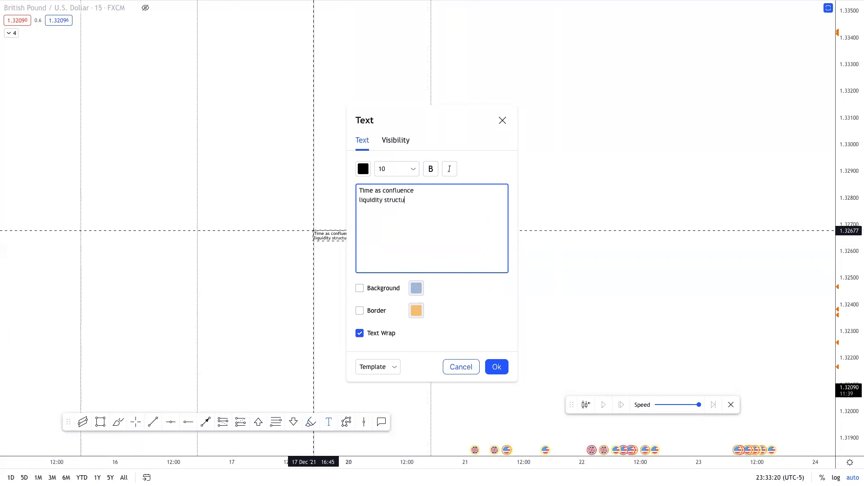
{"action": "type", "text": "re seenwhat I th"}
Finish the note with 'what liquidity is being swept' and 'pois', and confirm it.
{"action": "key", "text": "BackSpace"}
{"action": "key", "text": "BackSpace"}
{"action": "key", "text": "BackSpace"}
{"action": "type", "text": "iquid"}
{"action": "key", "text": "BackSpace"}
{"action": "key", "text": "BackSpace"}
{"action": "key", "text": "BackSpace"}
{"action": "key", "text": "BackSpace"}
{"action": "type", "text": "quidity i"}
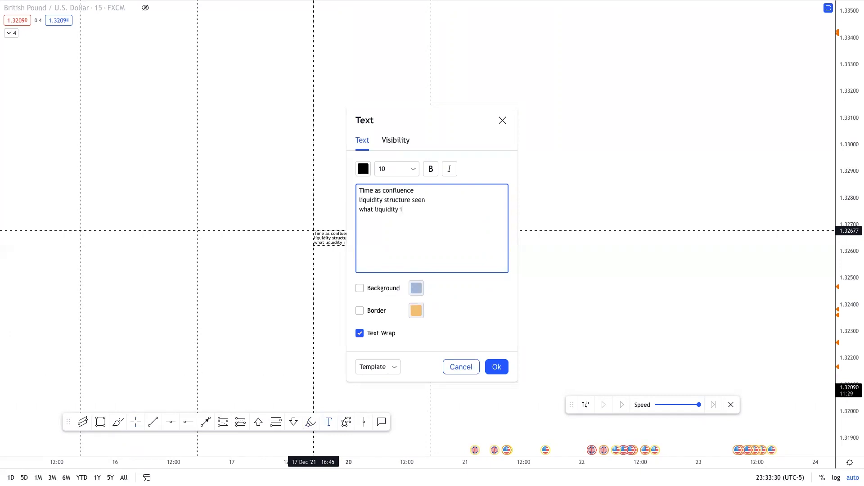
{"action": "type", "text": "s being swept"}
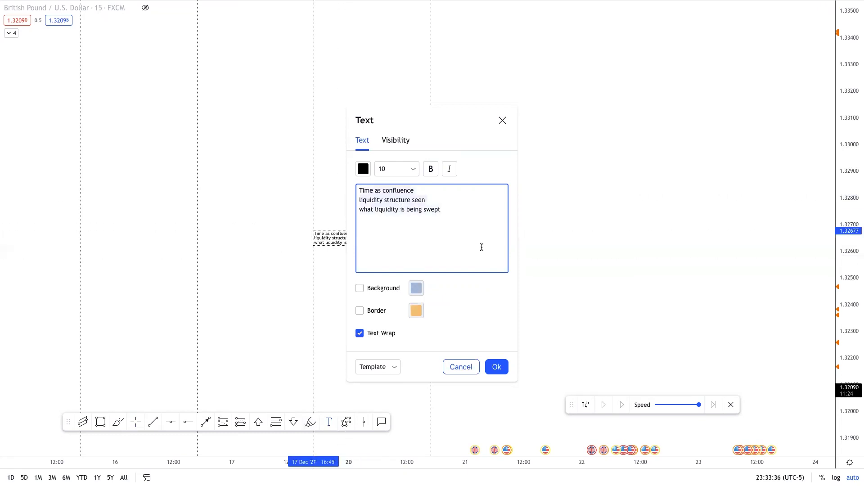
{"action": "key", "text": "Return"}
{"action": "type", "text": "pois"}
{"action": "left_click", "coordinate": [497, 367]}
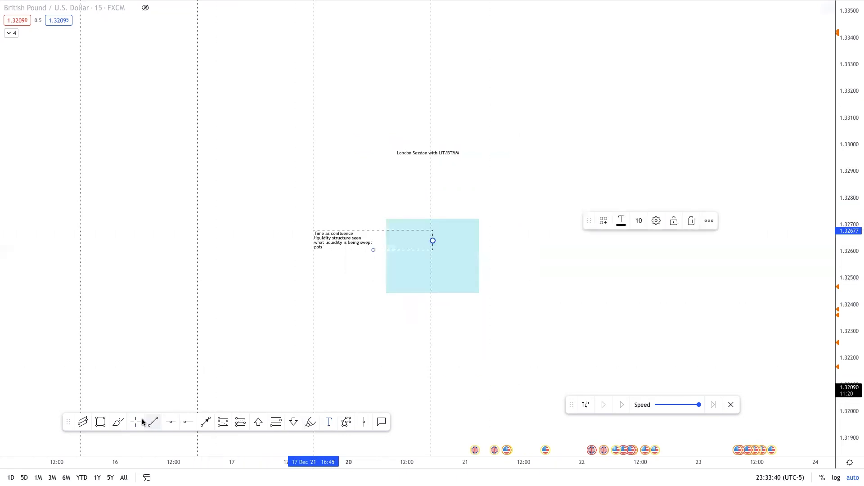
Move the note right of the box and set its font size to 20.
{"action": "left_click_drag", "start_coordinate": [332, 236], "coordinate": [572, 165]}
{"action": "double_click", "coordinate": [573, 164]}
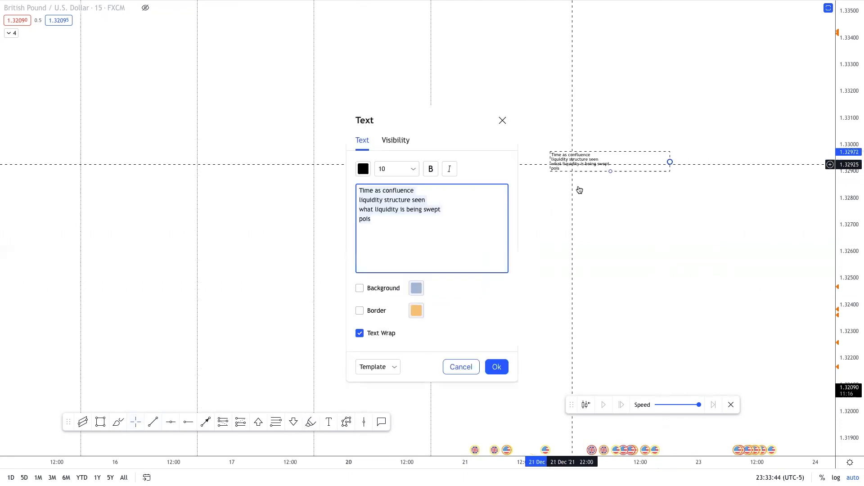
{"action": "left_click", "coordinate": [413, 170]}
{"action": "left_click", "coordinate": [398, 271]}
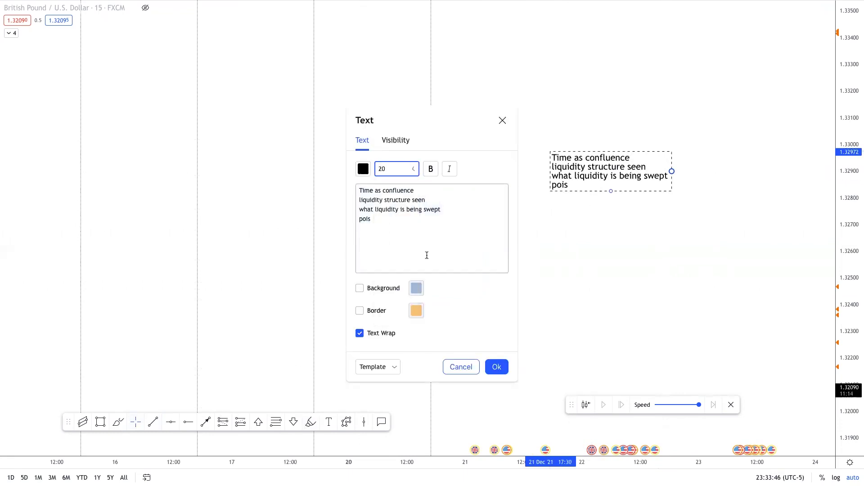
{"action": "left_click", "coordinate": [497, 367]}
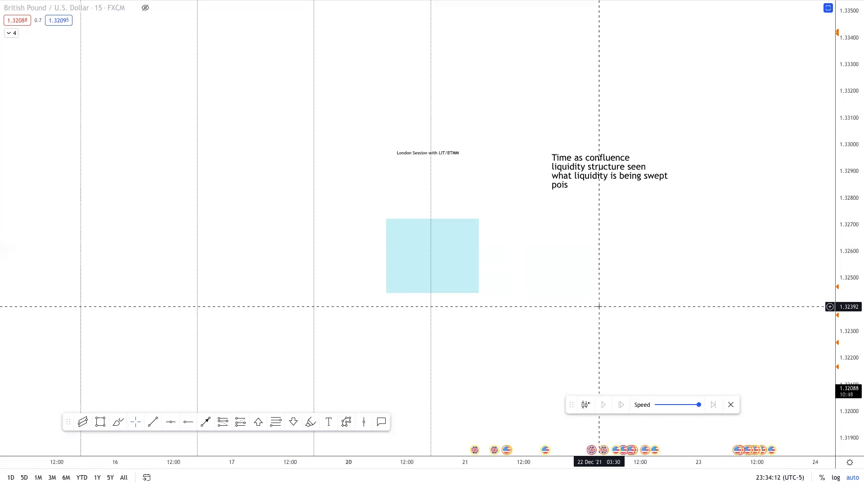
Draw a wavy purple highlighter stroke through the middle of the London session box.
{"action": "left_click", "coordinate": [205, 422]}
{"action": "scroll", "coordinate": [369, 324], "scroll_direction": "up", "scroll_amount": 1}
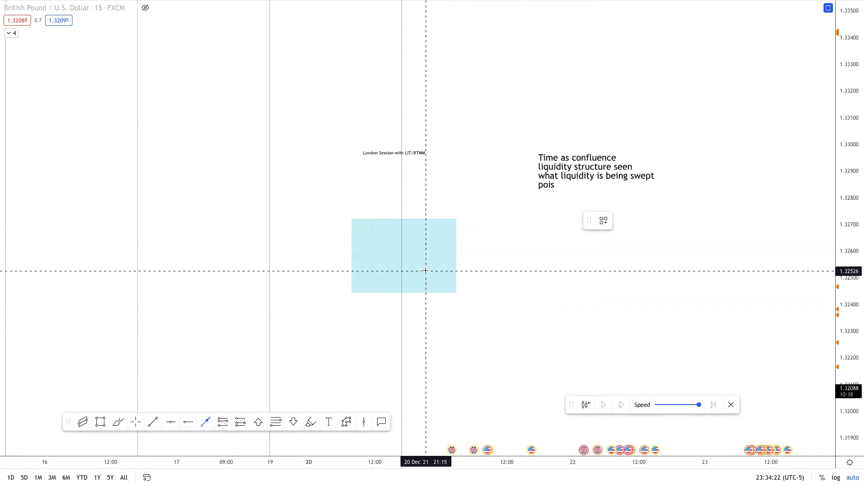
{"action": "left_click", "coordinate": [310, 422]}
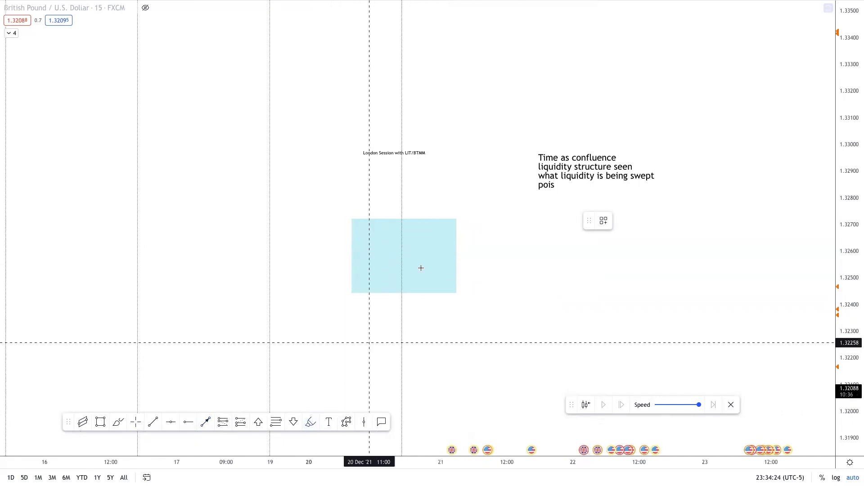
{"action": "mouse_move", "coordinate": [356, 259]}
{"action": "left_mouse_down"}
{"action": "mouse_move", "coordinate": [361, 274]}
{"action": "mouse_move", "coordinate": [378, 234]}
{"action": "mouse_move", "coordinate": [396, 266]}
{"action": "mouse_move", "coordinate": [403, 243]}
{"action": "mouse_move", "coordinate": [449, 270]}
{"action": "left_mouse_up"}
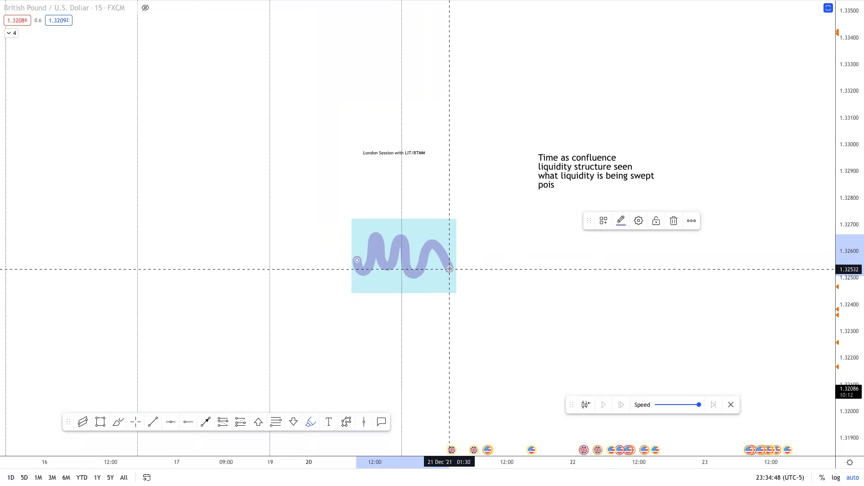
Sketch extra highlighter scenarios: a descent into the box, levels above it, a drop and a rally.
{"action": "left_click_drag", "start_coordinate": [449, 268], "coordinate": [449, 269]}
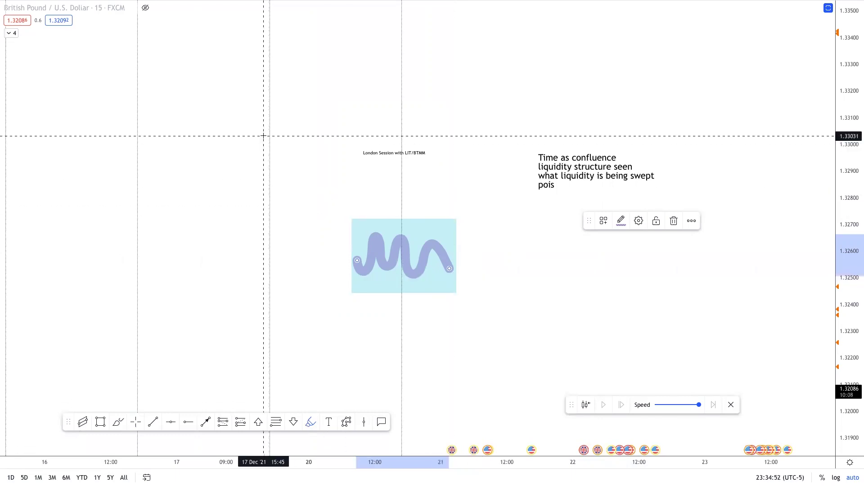
{"action": "left_click_drag", "start_coordinate": [237, 119], "coordinate": [356, 264]}
{"action": "left_click_drag", "start_coordinate": [345, 194], "coordinate": [470, 194]}
{"action": "mouse_move", "coordinate": [349, 215]}
{"action": "left_mouse_down"}
{"action": "mouse_move", "coordinate": [371, 214]}
{"action": "mouse_move", "coordinate": [457, 253]}
{"action": "mouse_move", "coordinate": [452, 265]}
{"action": "left_mouse_up"}
{"action": "left_click_drag", "start_coordinate": [458, 193], "coordinate": [511, 329]}
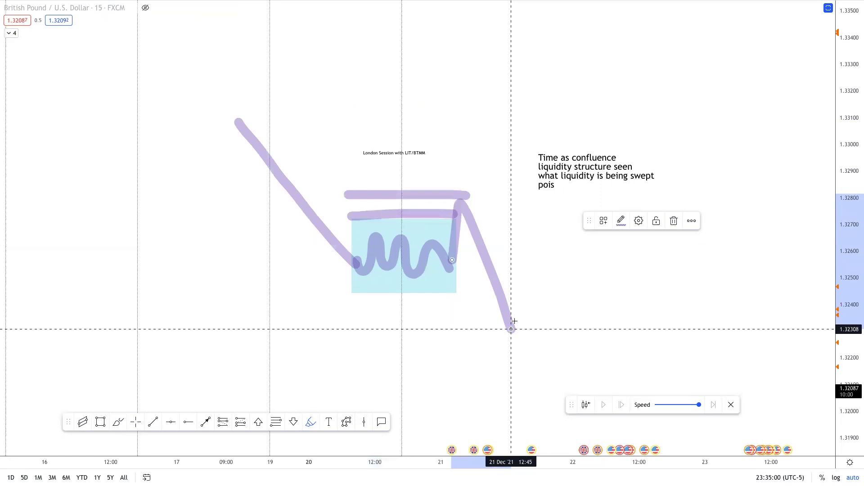
{"action": "mouse_move", "coordinate": [450, 265]}
{"action": "left_mouse_down"}
{"action": "mouse_move", "coordinate": [473, 149]}
{"action": "mouse_move", "coordinate": [341, 148]}
{"action": "mouse_move", "coordinate": [501, 158]}
{"action": "mouse_move", "coordinate": [566, 348]}
{"action": "left_mouse_up"}
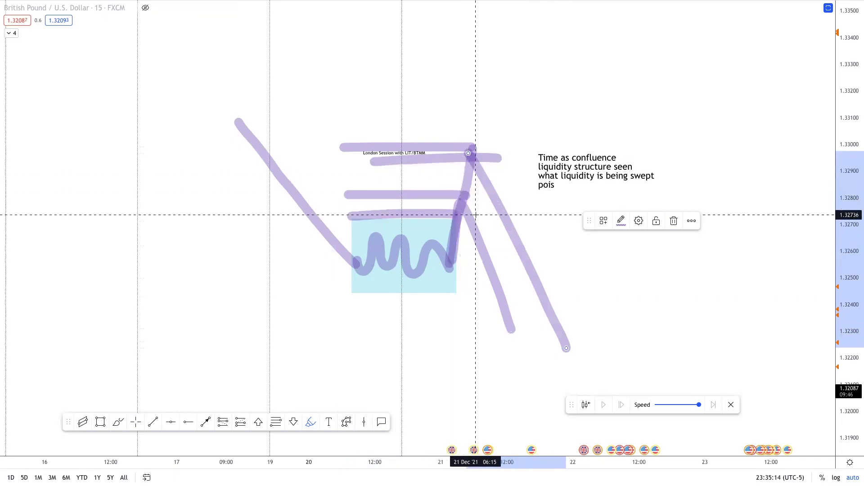
Undo the extra strokes, then delete the remaining wavy and diagonal highlighter strokes.
{"action": "key", "text": "ctrl+z"}
{"action": "key", "text": "ctrl+z"}
{"action": "key", "text": "ctrl+z"}
{"action": "key", "text": "ctrl+z"}
{"action": "key", "text": "ctrl+z"}
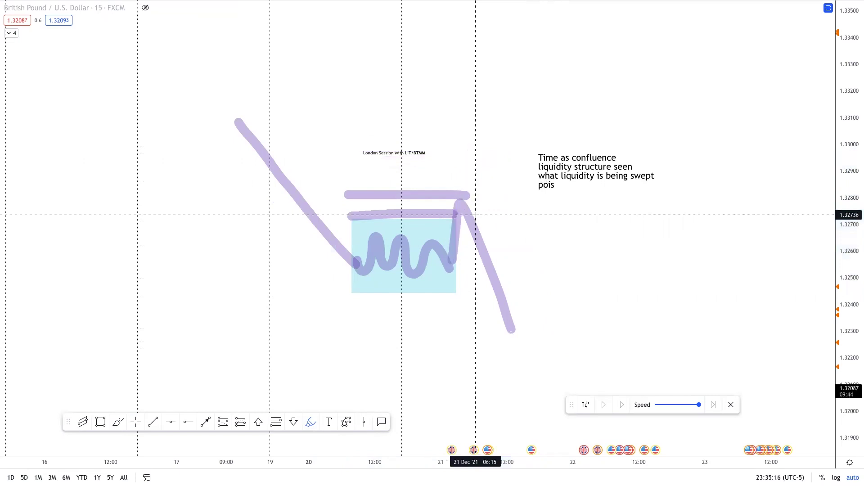
{"action": "key", "text": "ctrl+z"}
{"action": "key", "text": "ctrl+z"}
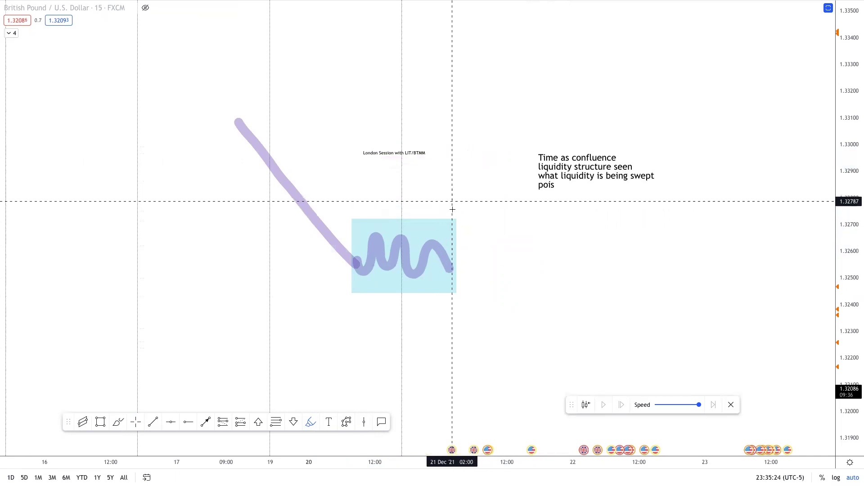
{"action": "left_click", "coordinate": [136, 422]}
{"action": "left_click", "coordinate": [408, 273]}
{"action": "key", "text": "Delete"}
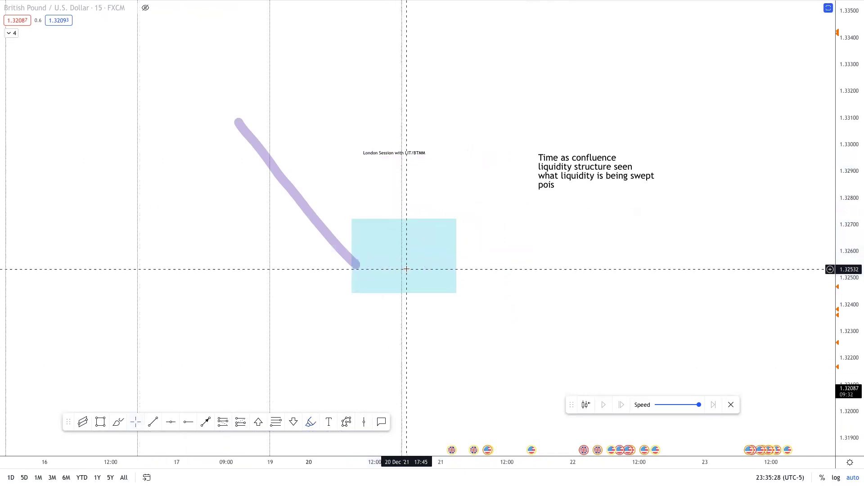
{"action": "left_click", "coordinate": [314, 220]}
{"action": "key", "text": "Delete"}
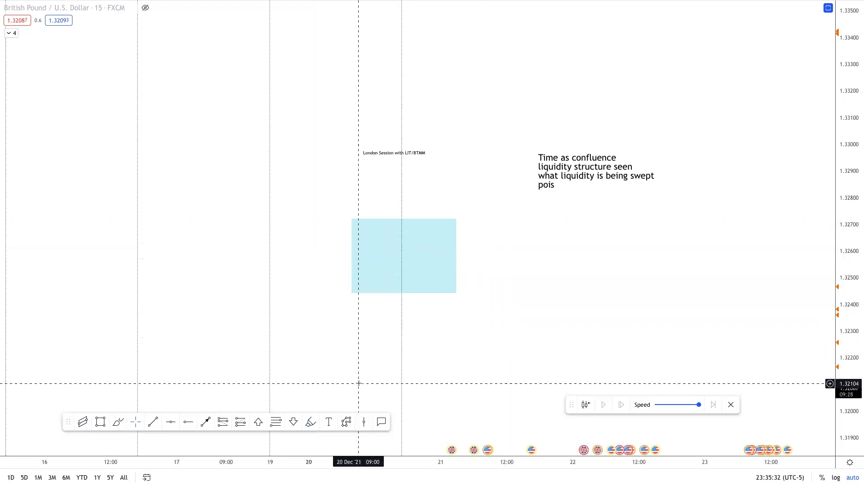
{"action": "left_click", "coordinate": [206, 421]}
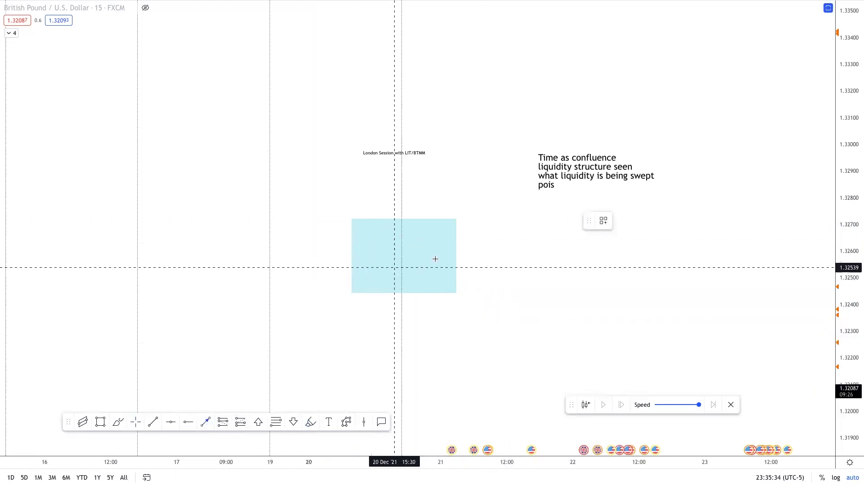
Draw a red arrow along the box's top edge from its left corner to its right side.
{"action": "left_click", "coordinate": [354, 216]}
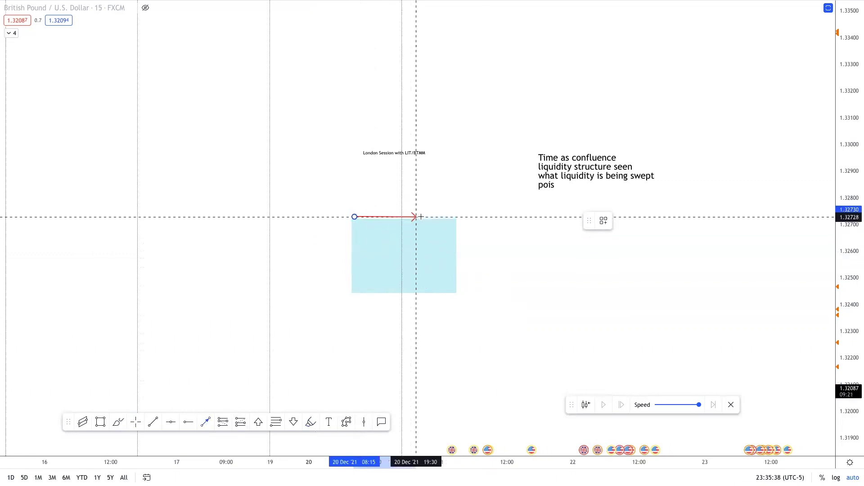
{"action": "left_click", "coordinate": [453, 217]}
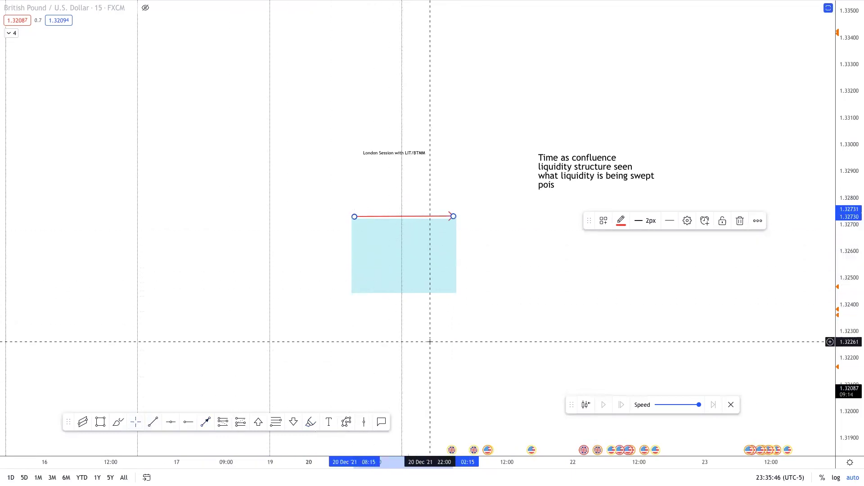
{"action": "left_click", "coordinate": [432, 361]}
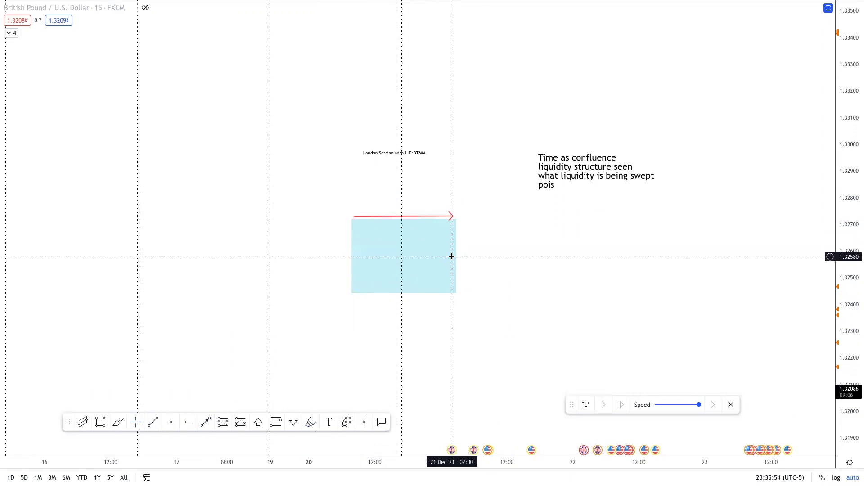
{"action": "left_click", "coordinate": [328, 421]}
Add a size-20 note reading '18-1' and '18-22' on two lines below the first note.
{"action": "left_click", "coordinate": [514, 337]}
{"action": "type", "text": "18-22"}
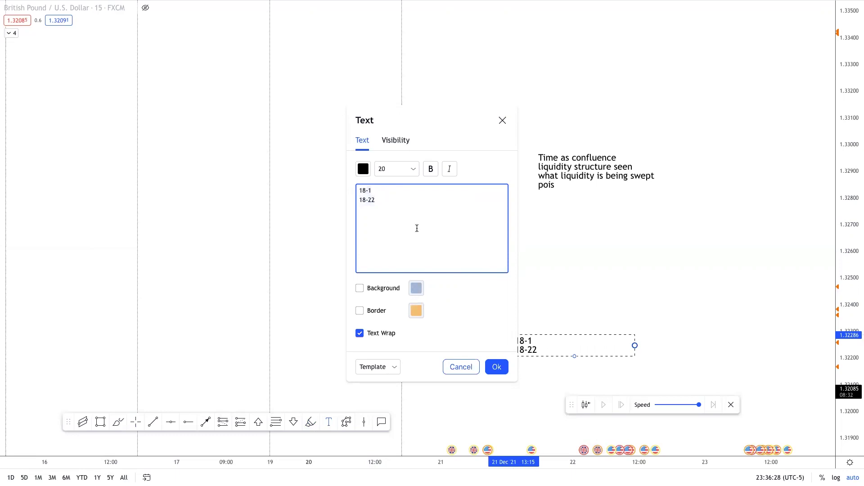
{"action": "left_click", "coordinate": [507, 368]}
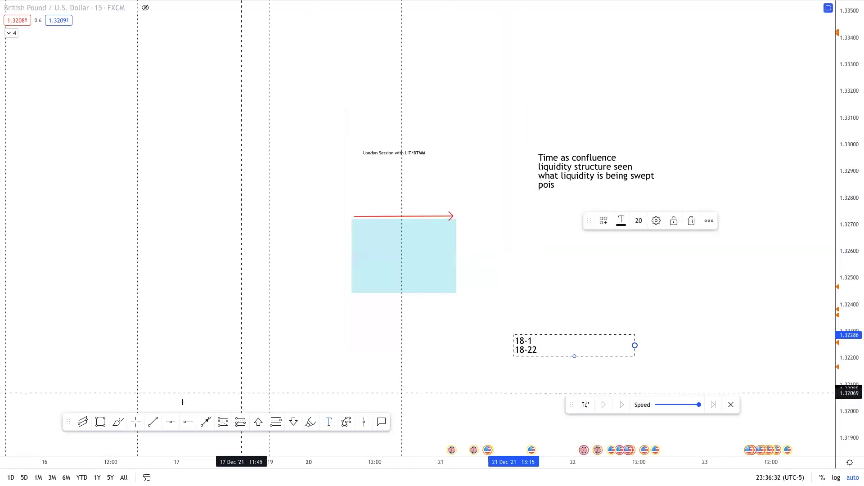
Shift the 18-1 / 18-22 note up-right, add a thin band above the box, and squiggle over it.
{"action": "left_click_drag", "start_coordinate": [548, 351], "coordinate": [664, 300]}
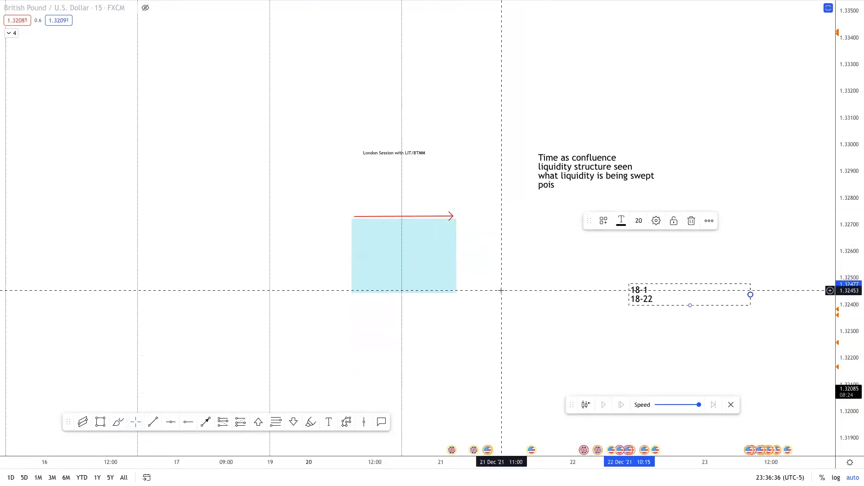
{"action": "left_click", "coordinate": [100, 421]}
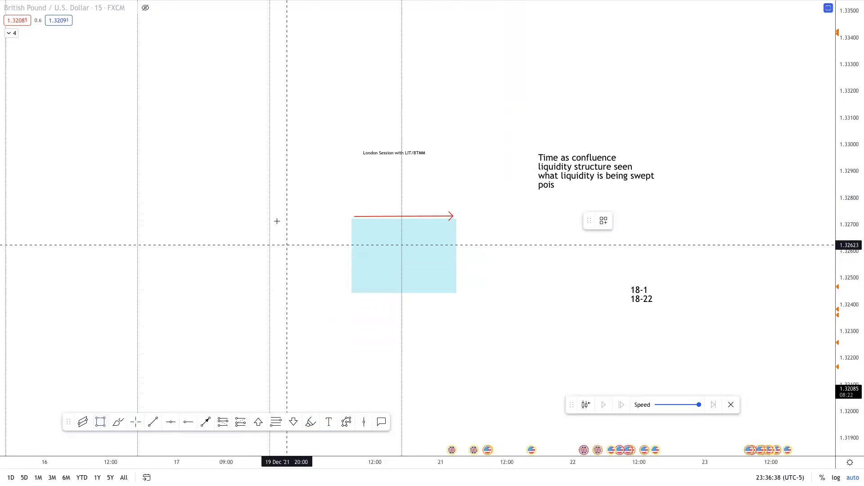
{"action": "left_click_drag", "start_coordinate": [263, 206], "coordinate": [306, 194]}
{"action": "left_click_drag", "start_coordinate": [363, 187], "coordinate": [511, 189]}
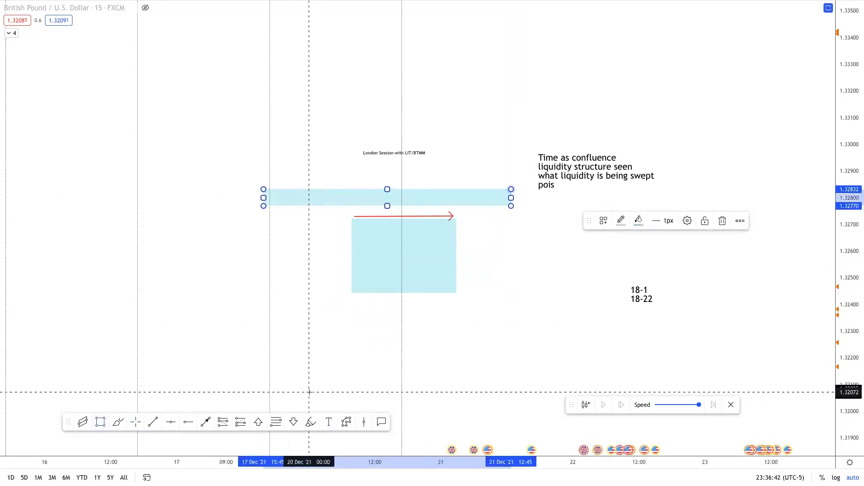
{"action": "left_click", "coordinate": [346, 277]}
{"action": "mouse_move", "coordinate": [346, 277]}
{"action": "left_mouse_down"}
{"action": "mouse_move", "coordinate": [353, 280]}
{"action": "mouse_move", "coordinate": [383, 247]}
{"action": "mouse_move", "coordinate": [430, 253]}
{"action": "mouse_move", "coordinate": [446, 234]}
{"action": "mouse_move", "coordinate": [457, 238]}
{"action": "left_mouse_up"}
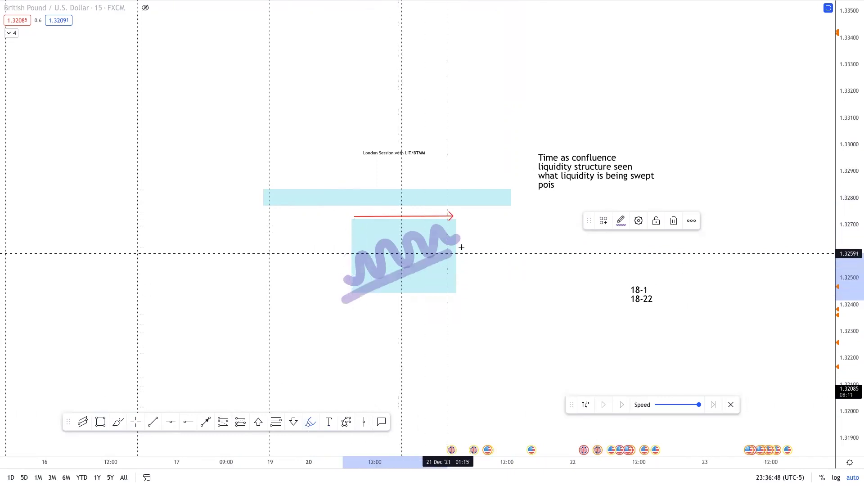
Draw a dashed guide line along the purple squiggle and zoom out.
{"action": "left_click", "coordinate": [461, 247]}
{"action": "left_click", "coordinate": [153, 422]}
{"action": "left_click", "coordinate": [350, 290]}
{"action": "left_click", "coordinate": [459, 247]}
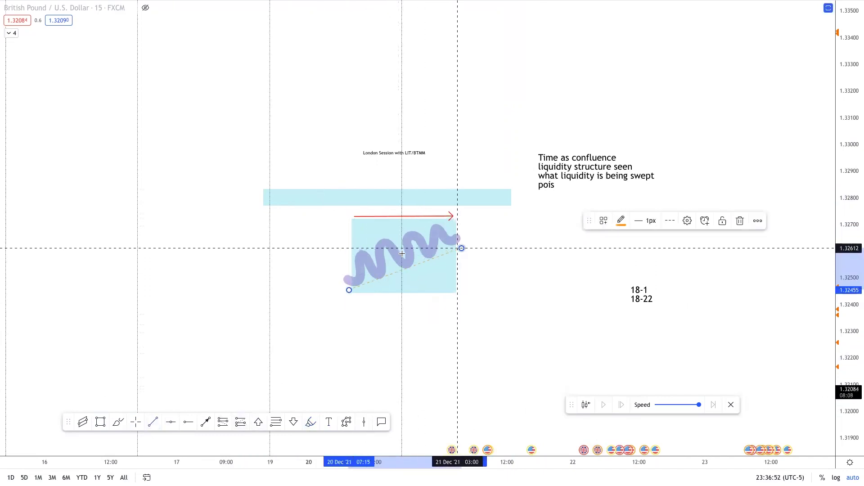
{"action": "left_click_drag", "start_coordinate": [459, 248], "coordinate": [443, 220]}
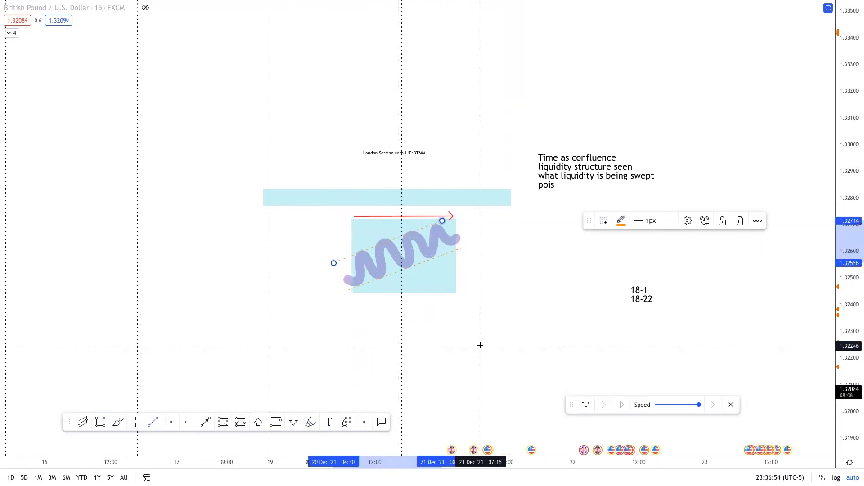
{"action": "scroll", "coordinate": [388, 286], "scroll_direction": "down", "scroll_amount": 1}
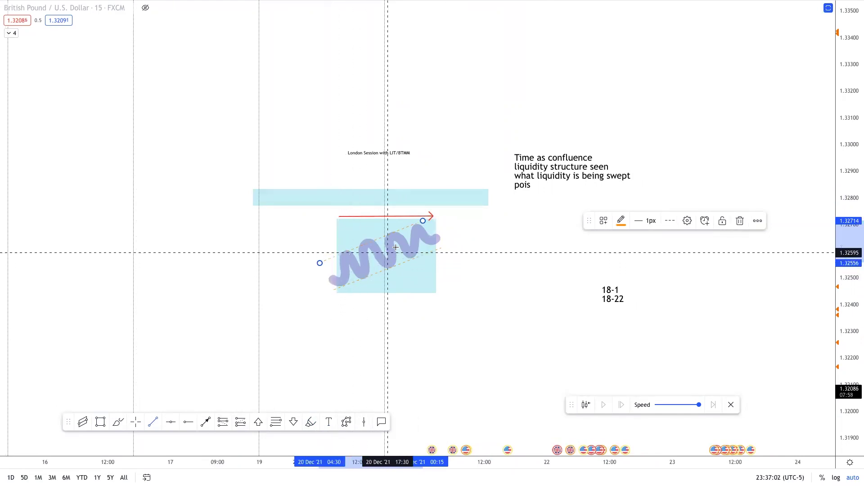
Highlight a purple rise from the squiggle up to the light-blue band, deleting a stray mark.
{"action": "left_click", "coordinate": [310, 421]}
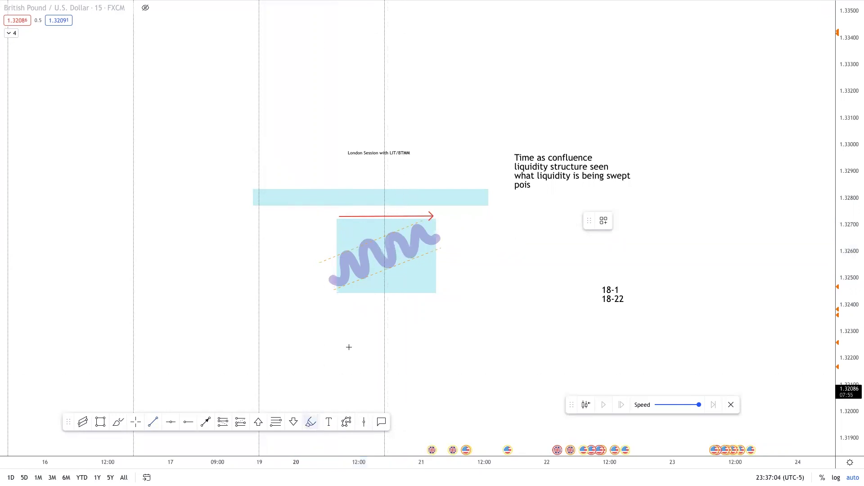
{"action": "left_click_drag", "start_coordinate": [351, 292], "coordinate": [424, 255]}
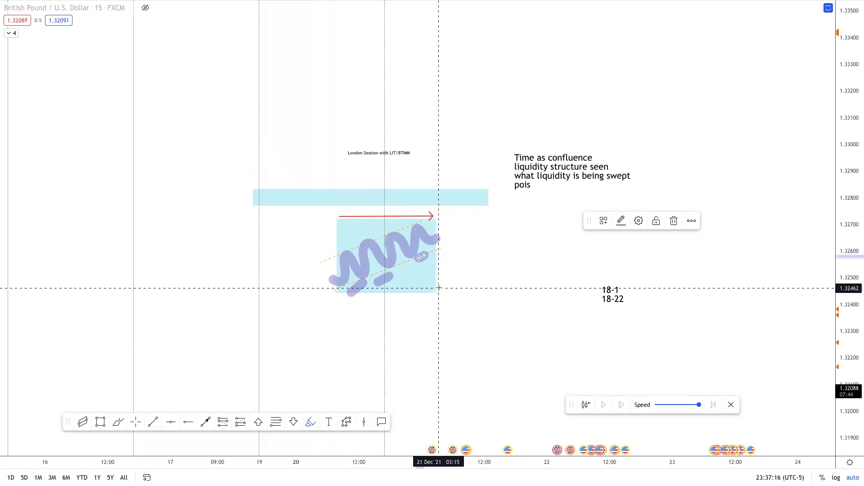
{"action": "key", "text": "Delete"}
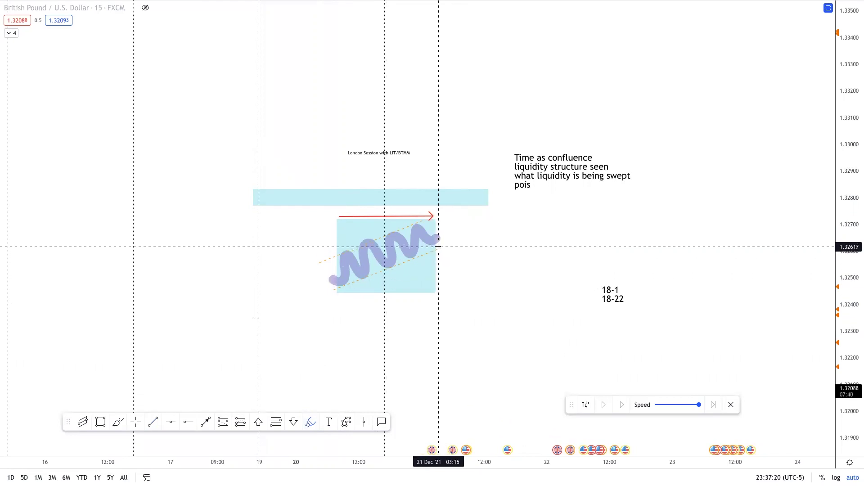
{"action": "left_click_drag", "start_coordinate": [439, 247], "coordinate": [450, 201]}
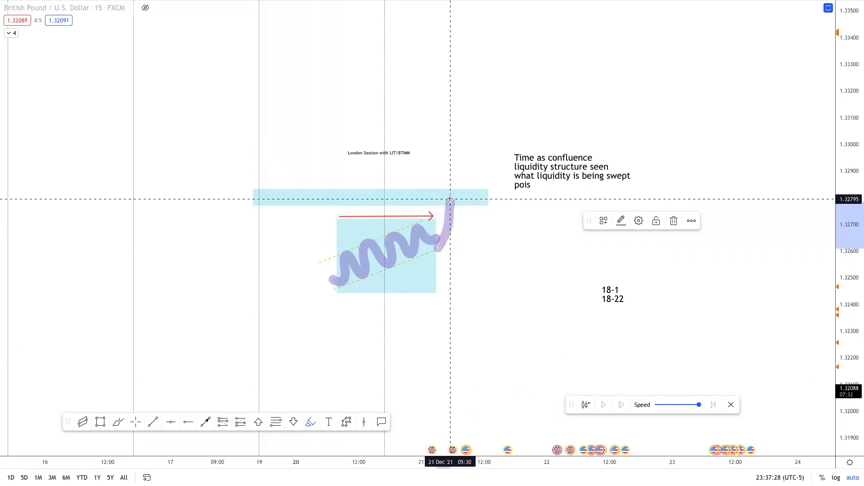
{"action": "left_click_drag", "start_coordinate": [427, 219], "coordinate": [469, 218]}
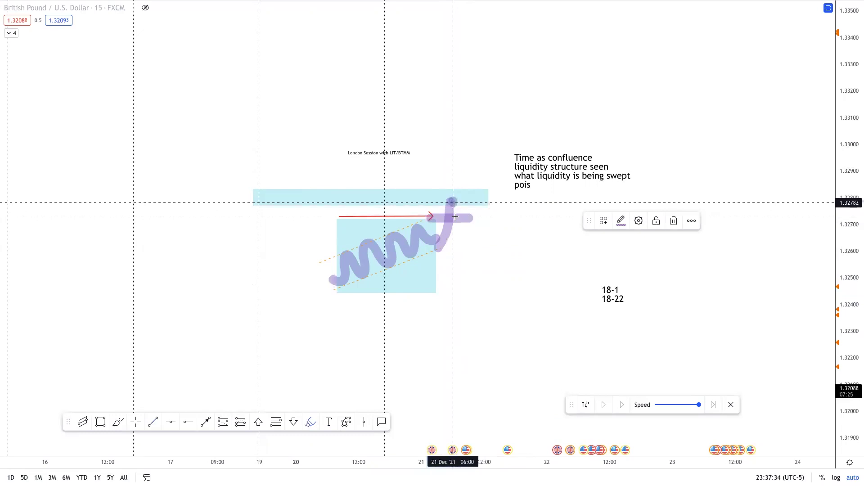
Try a purple drop and scribble, undo them, and draw one curved rise to the band.
{"action": "mouse_move", "coordinate": [453, 208]}
{"action": "left_mouse_down"}
{"action": "mouse_move", "coordinate": [497, 338]}
{"action": "mouse_move", "coordinate": [544, 431]}
{"action": "left_mouse_up"}
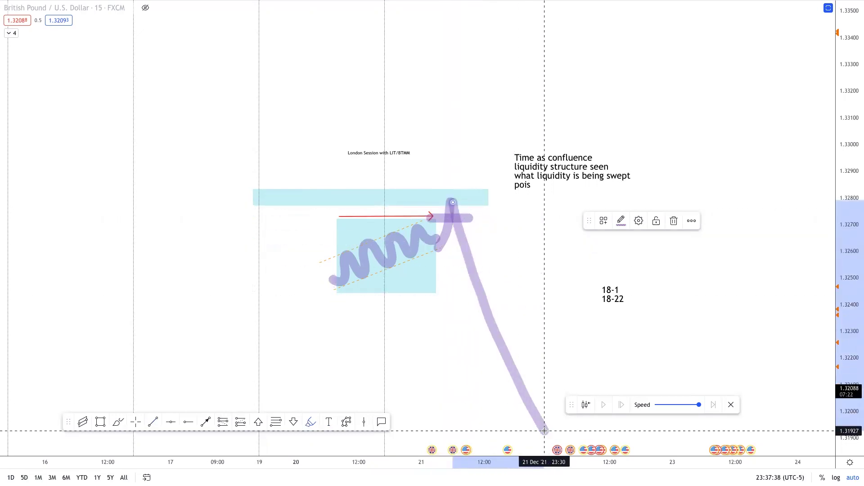
{"action": "key", "text": "ctrl+z"}
{"action": "key", "text": "ctrl+z"}
{"action": "key", "text": "ctrl+z"}
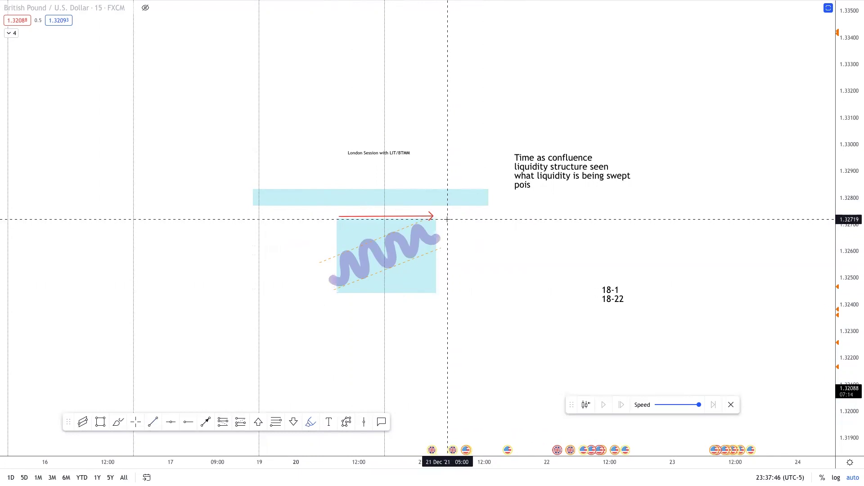
{"action": "mouse_move", "coordinate": [447, 197]}
{"action": "left_mouse_down"}
{"action": "mouse_move", "coordinate": [457, 199]}
{"action": "mouse_move", "coordinate": [501, 312]}
{"action": "left_mouse_up"}
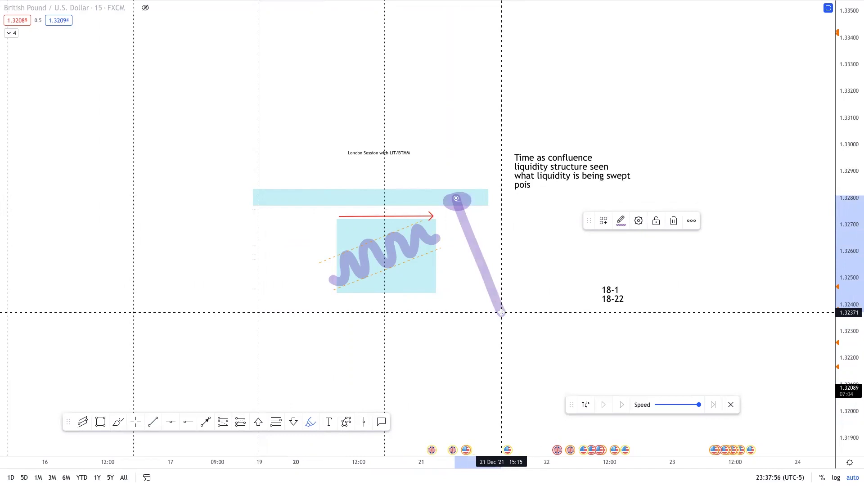
{"action": "key", "text": "ctrl+z"}
{"action": "key", "text": "ctrl+z"}
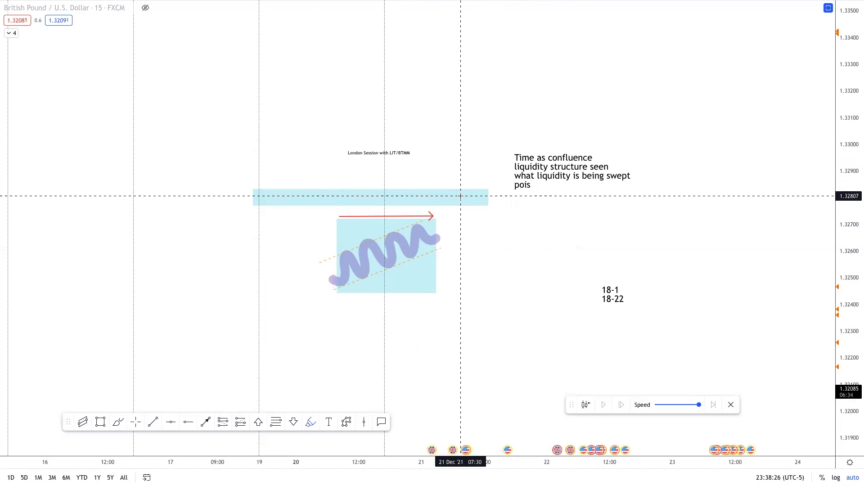
{"action": "left_click_drag", "start_coordinate": [433, 241], "coordinate": [454, 194]}
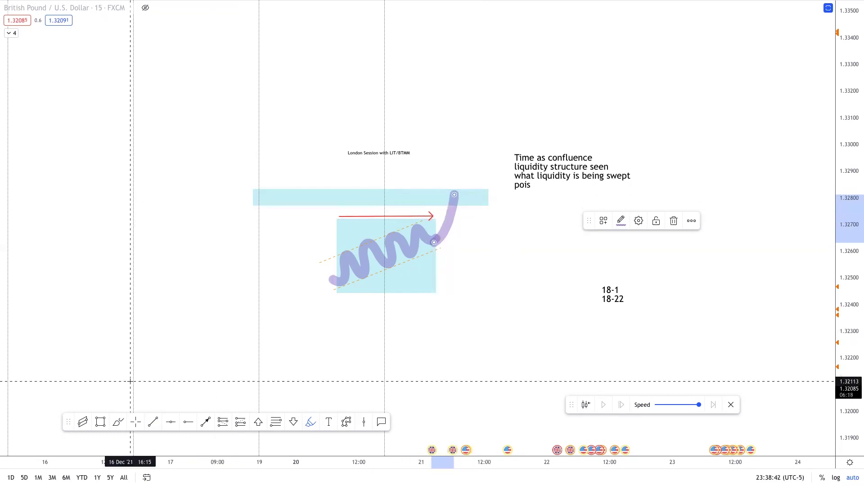
Draw a second light-blue band above the first, extending to the right.
{"action": "left_click", "coordinate": [100, 423]}
{"action": "left_click", "coordinate": [244, 178]}
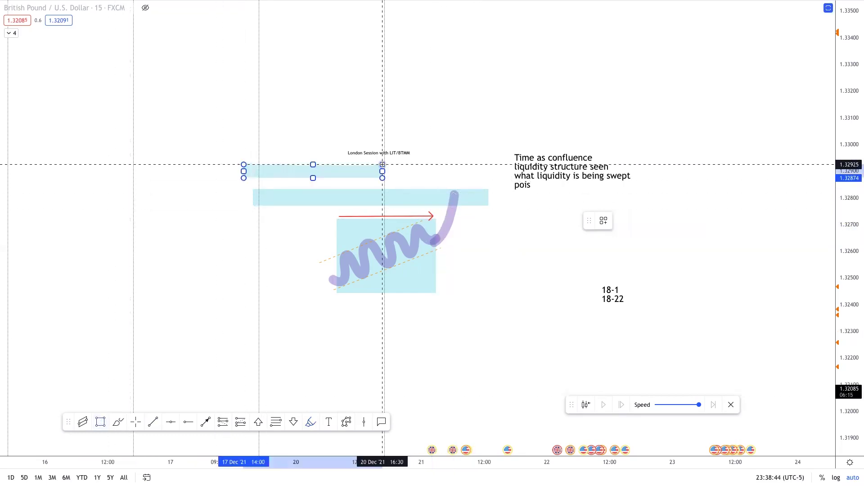
{"action": "left_click", "coordinate": [496, 165]}
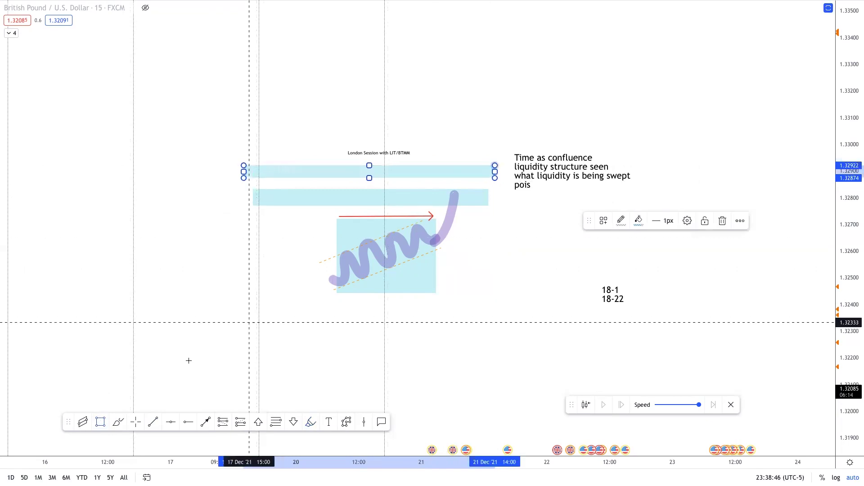
{"action": "left_click", "coordinate": [135, 423]}
{"action": "left_click", "coordinate": [441, 130]}
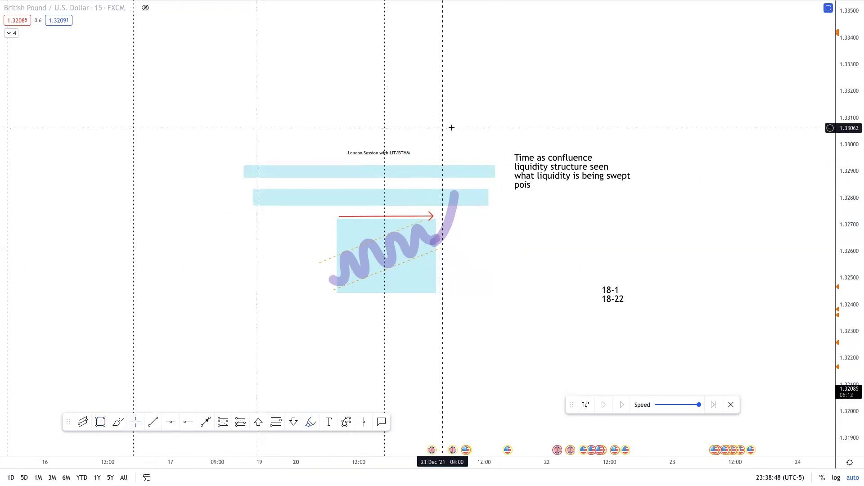
Delete the curved purple rise, the 'Time as confluence' note and the 18-1 / 18-22 note.
{"action": "left_click", "coordinate": [453, 225]}
{"action": "key", "text": "Delete"}
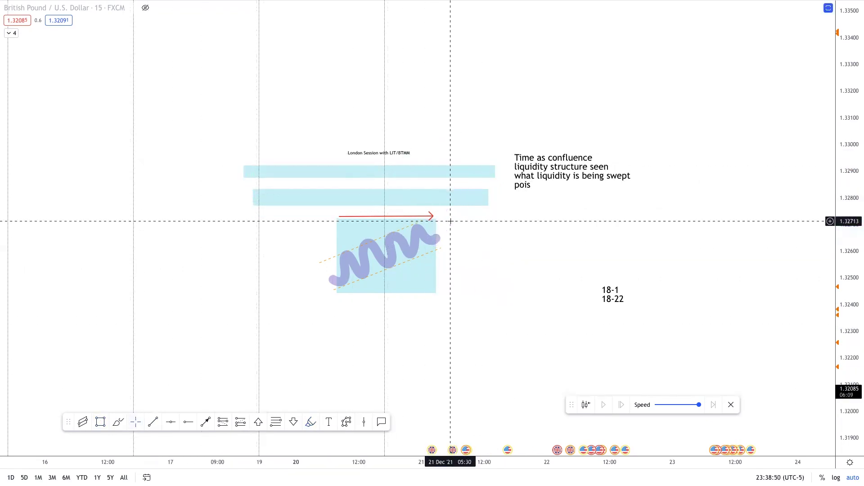
{"action": "scroll", "coordinate": [491, 268], "scroll_direction": "down", "scroll_amount": 1}
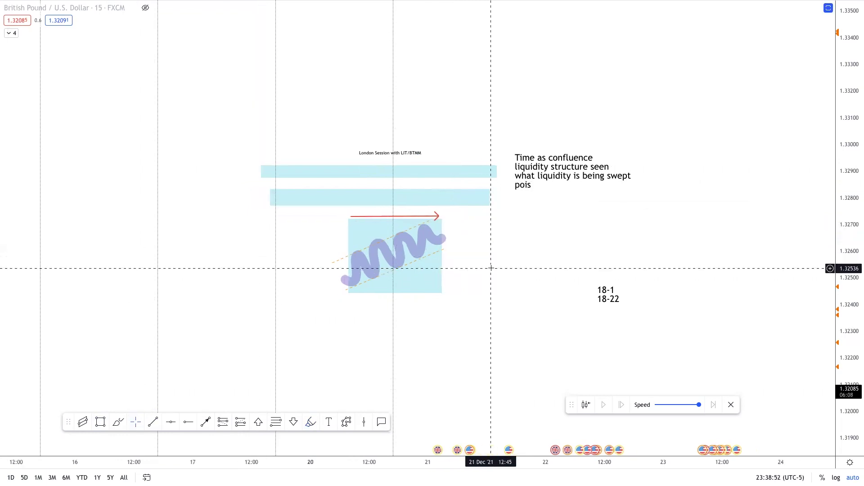
{"action": "left_click", "coordinate": [567, 177]}
{"action": "key", "text": "Delete"}
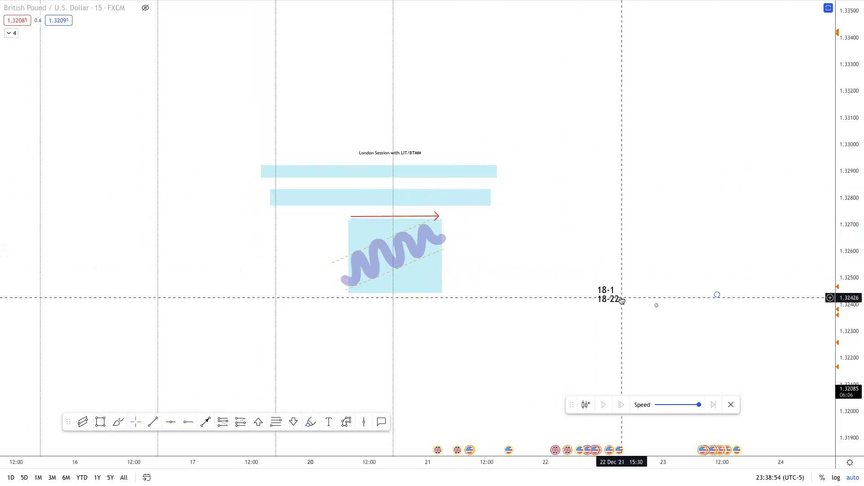
{"action": "left_click", "coordinate": [613, 299]}
{"action": "key", "text": "Delete"}
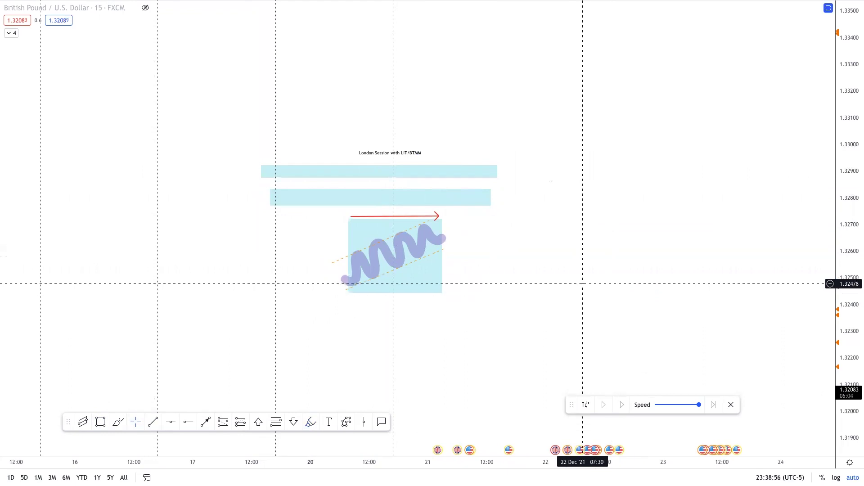
Extend the first light-blue band's right edge slightly.
{"action": "scroll", "coordinate": [515, 217], "scroll_direction": "down", "scroll_amount": 1}
{"action": "left_click", "coordinate": [484, 197]}
{"action": "left_click_drag", "start_coordinate": [483, 198], "coordinate": [490, 197]}
{"action": "left_click", "coordinate": [536, 213]}
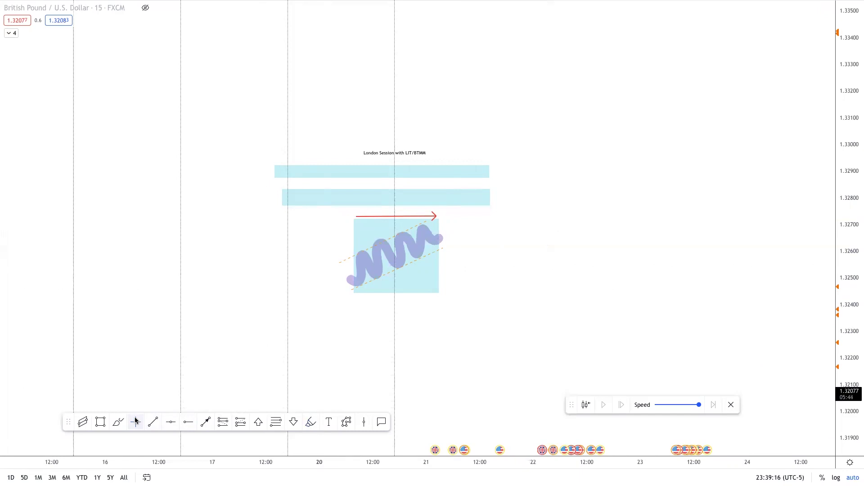
Draw yellow brush ticks below the squiggle and inside the box.
{"action": "left_click", "coordinate": [118, 422]}
{"action": "mouse_move", "coordinate": [370, 302]}
{"action": "left_mouse_down"}
{"action": "mouse_move", "coordinate": [394, 263]}
{"action": "mouse_move", "coordinate": [400, 284]}
{"action": "left_mouse_up"}
{"action": "left_click_drag", "start_coordinate": [433, 259], "coordinate": [421, 272]}
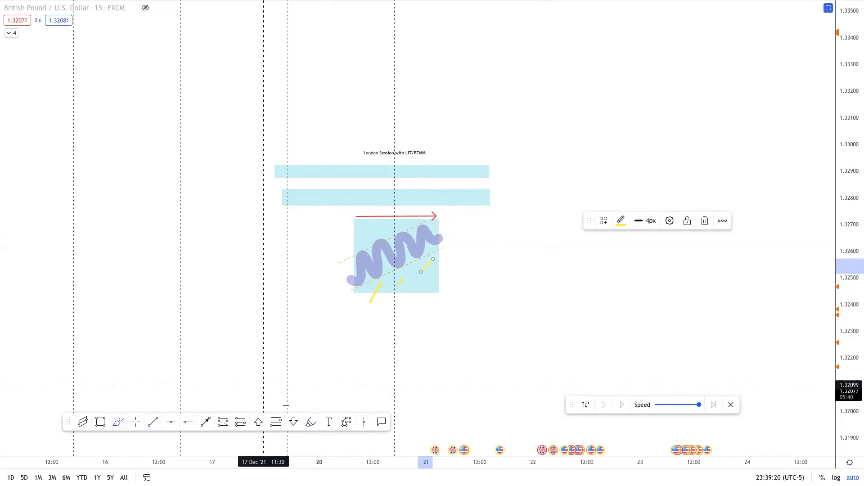
Draw a purple highlighter path that rises, drops, then climbs to the upper band, and extend that band right.
{"action": "left_click", "coordinate": [310, 422]}
{"action": "left_click_drag", "start_coordinate": [435, 246], "coordinate": [464, 198]}
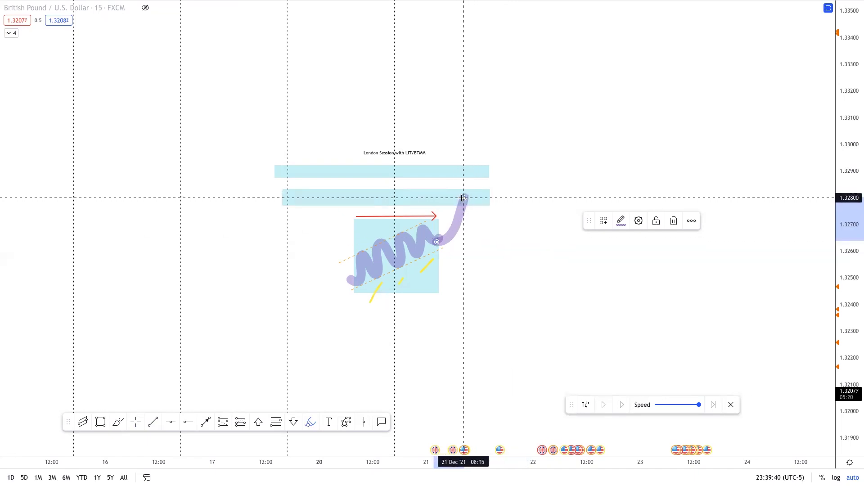
{"action": "left_click_drag", "start_coordinate": [464, 196], "coordinate": [484, 261]}
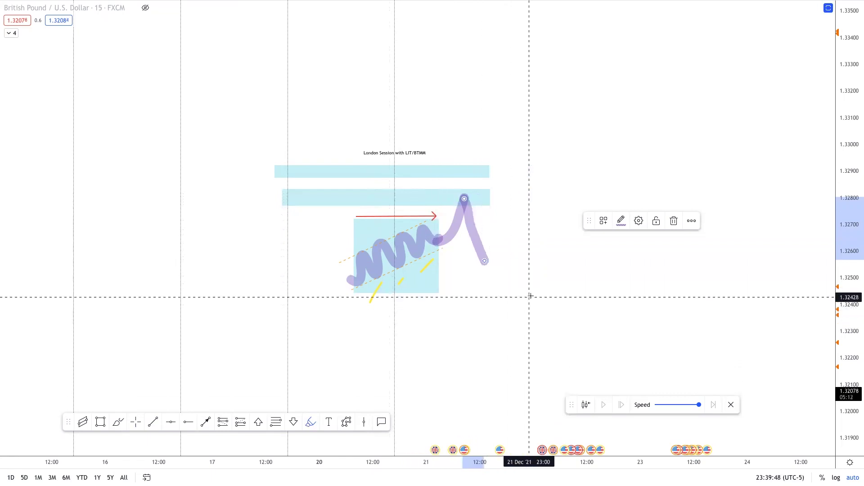
{"action": "mouse_move", "coordinate": [484, 262]}
{"action": "left_mouse_down"}
{"action": "mouse_move", "coordinate": [514, 171]}
{"action": "mouse_move", "coordinate": [527, 171]}
{"action": "left_mouse_up"}
{"action": "left_click", "coordinate": [490, 176]}
{"action": "left_click_drag", "start_coordinate": [527, 211], "coordinate": [489, 211]}
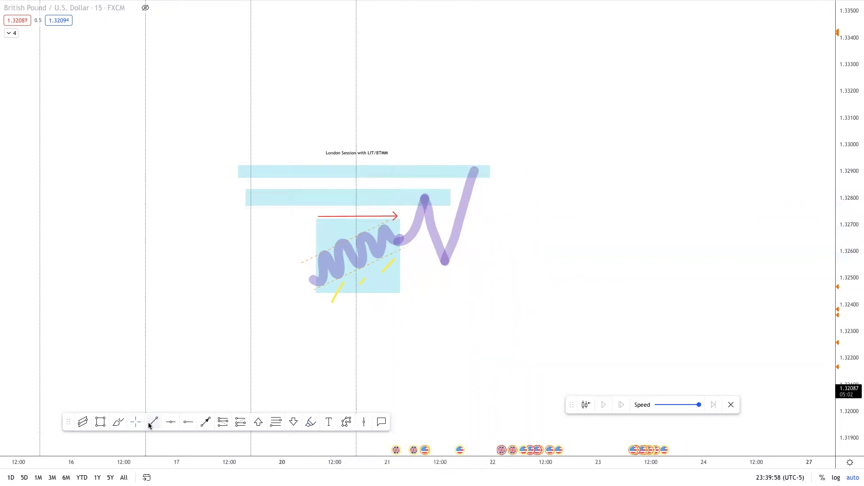
Add a yellow mark above the peak, delete the stray yellow stroke, and draw a purple fall from the top peak.
{"action": "left_click", "coordinate": [118, 422]}
{"action": "left_click_drag", "start_coordinate": [391, 198], "coordinate": [489, 161]}
{"action": "scroll", "coordinate": [520, 301], "scroll_direction": "down", "scroll_amount": 2}
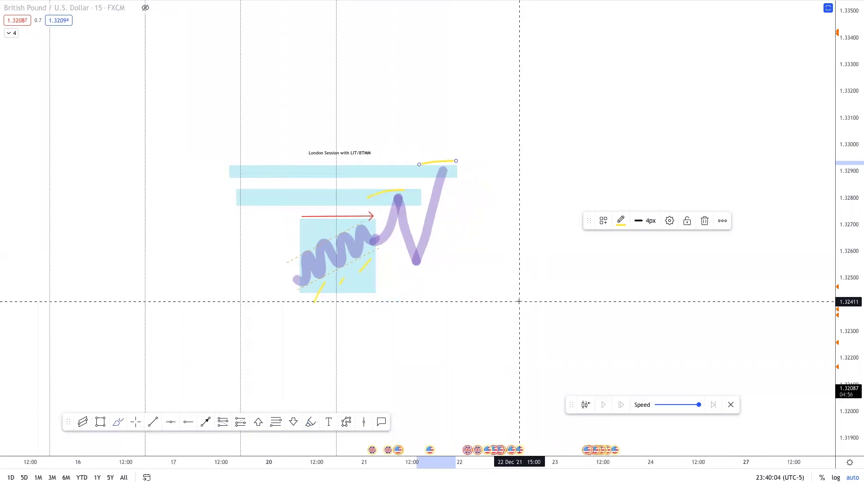
{"action": "left_click", "coordinate": [312, 421]}
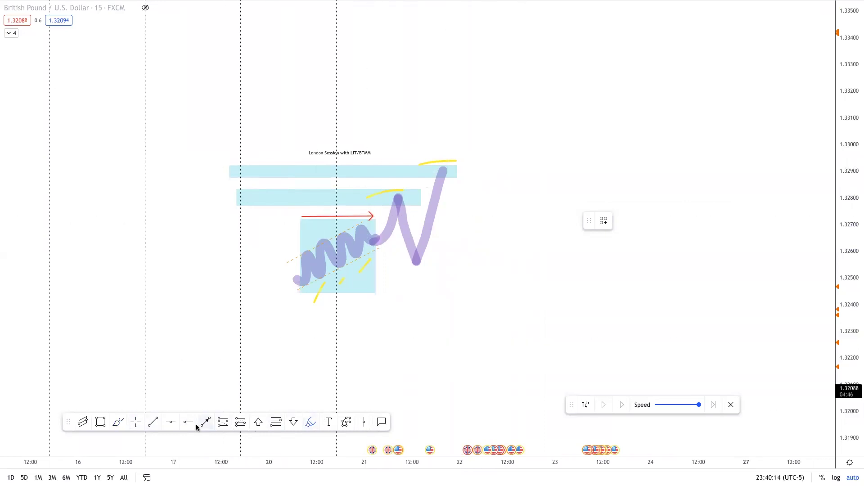
{"action": "left_click", "coordinate": [118, 422]}
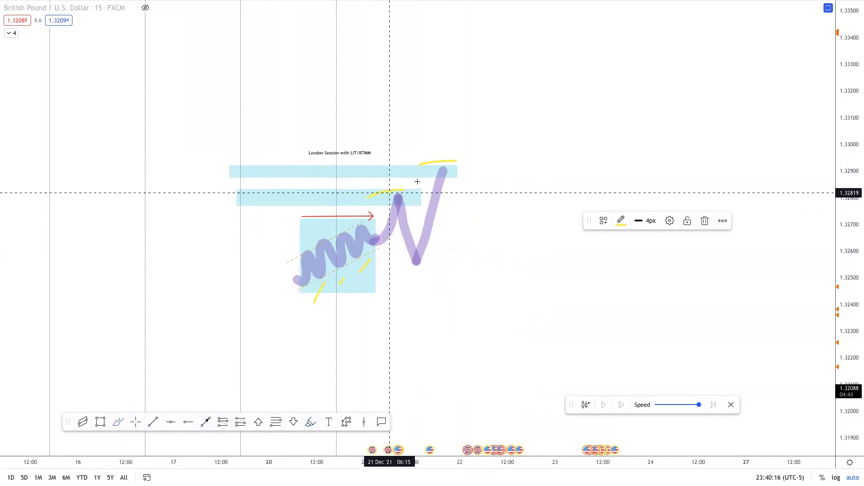
{"action": "left_click_drag", "start_coordinate": [417, 181], "coordinate": [438, 170]}
{"action": "key", "text": "Delete"}
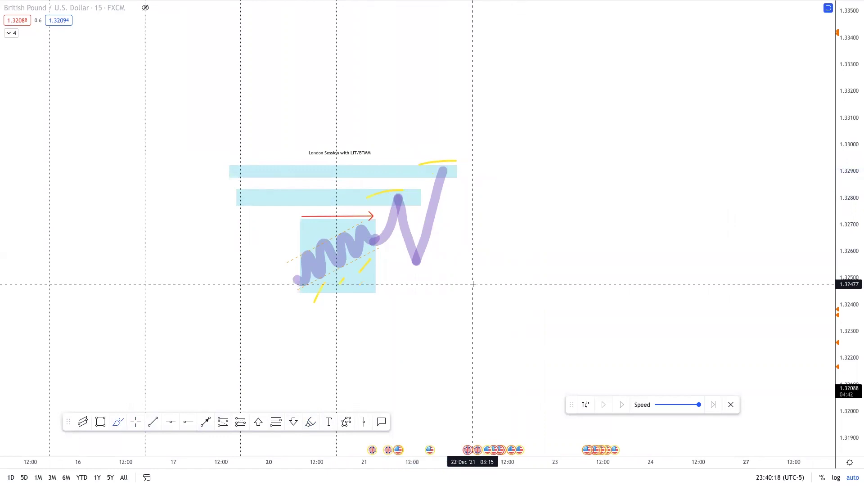
{"action": "left_click", "coordinate": [311, 422]}
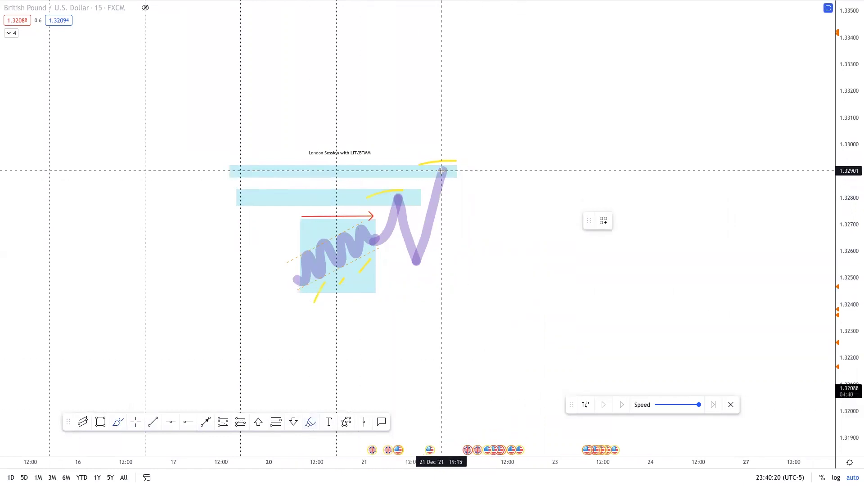
{"action": "left_click_drag", "start_coordinate": [442, 170], "coordinate": [503, 354]}
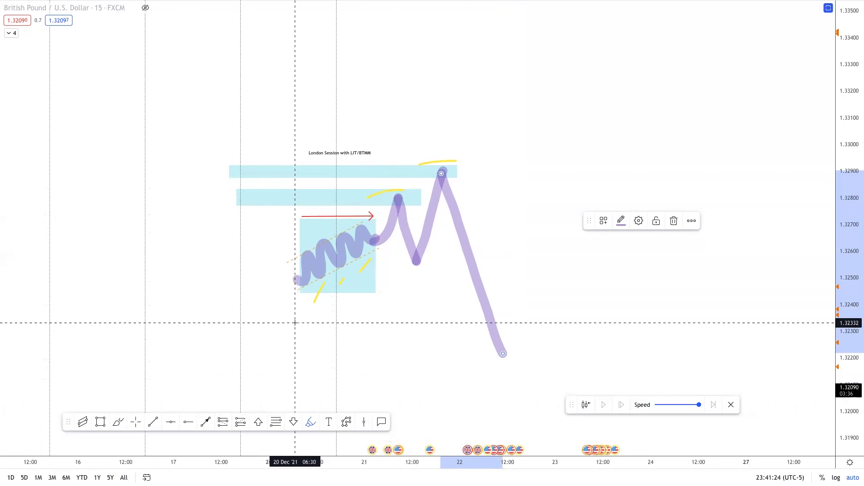
Remove the purple strokes, the upper blue zone, and the '18-1 / 18-22' and 'Time as confluence' notes.
{"action": "key", "text": "Delete"}
{"action": "scroll", "coordinate": [294, 322], "scroll_direction": "up", "scroll_amount": 3}
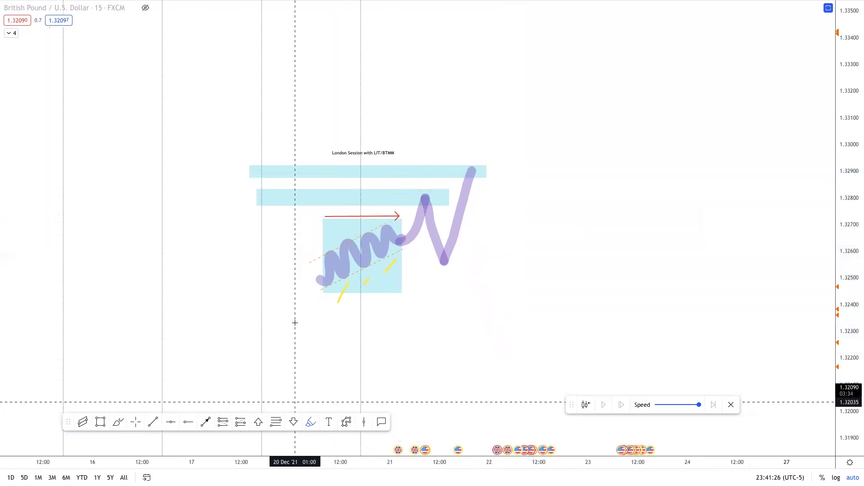
{"action": "key", "text": "ctrl+z"}
{"action": "key", "text": "ctrl+z"}
{"action": "key", "text": "ctrl+z"}
{"action": "key", "text": "ctrl+z"}
{"action": "key", "text": "ctrl+z"}
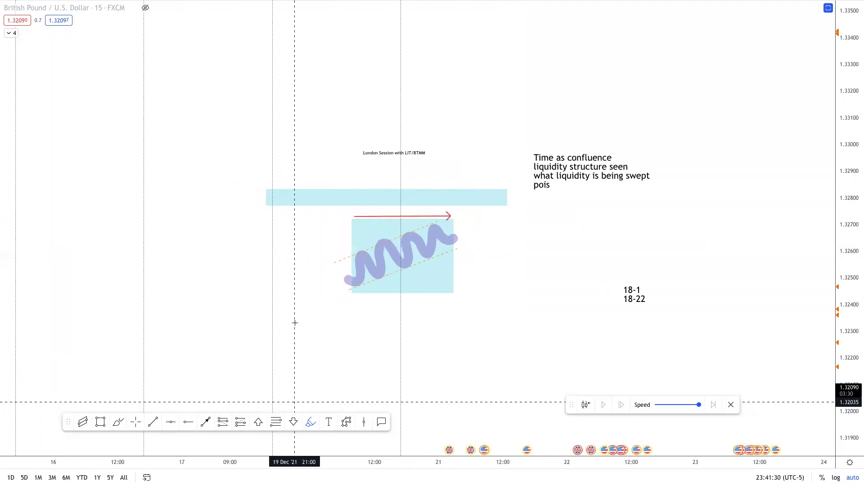
{"action": "key", "text": "ctrl+z"}
{"action": "key", "text": "ctrl+z"}
{"action": "key", "text": "ctrl+z"}
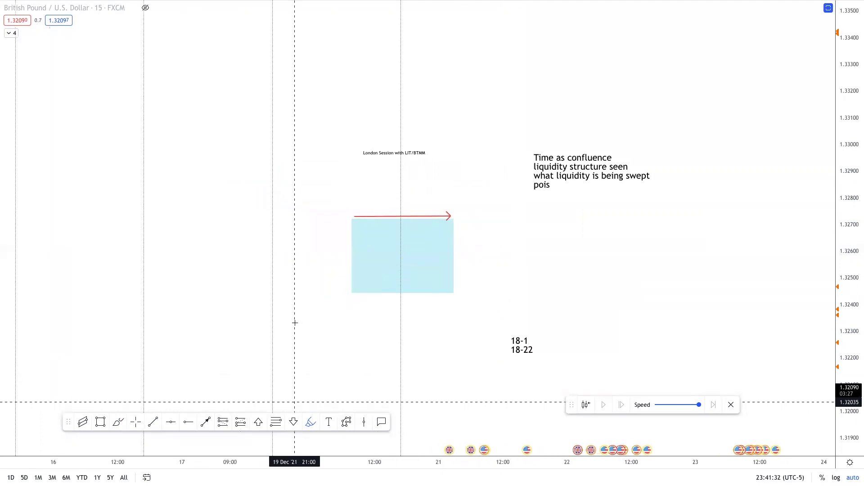
{"action": "left_click", "coordinate": [136, 422]}
{"action": "key", "text": "ctrl+z"}
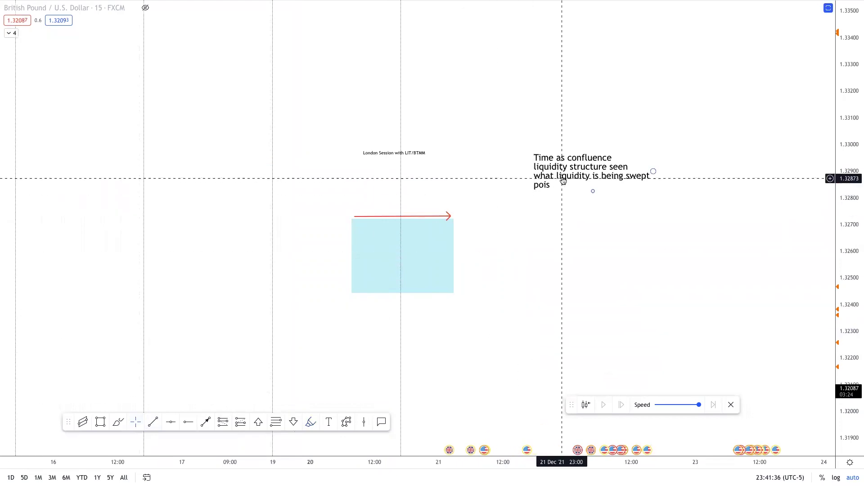
{"action": "key", "text": "ctrl+z"}
Delete the red arrow above the box and undo the trial purple strokes drawn beside it.
{"action": "left_click", "coordinate": [450, 217]}
{"action": "key", "text": "Delete"}
{"action": "scroll", "coordinate": [494, 285], "scroll_direction": "down", "scroll_amount": 1}
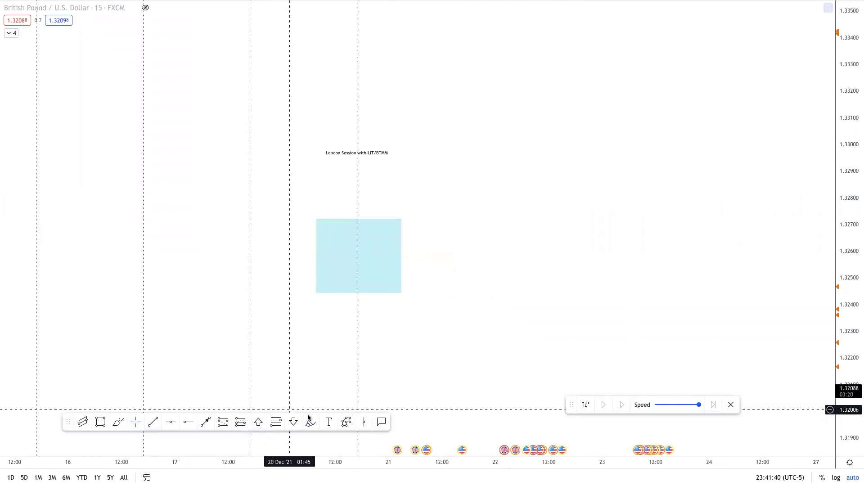
{"action": "left_click_drag", "start_coordinate": [380, 266], "coordinate": [408, 311]}
{"action": "left_click_drag", "start_coordinate": [384, 242], "coordinate": [414, 200]}
{"action": "left_click_drag", "start_coordinate": [380, 241], "coordinate": [473, 124]}
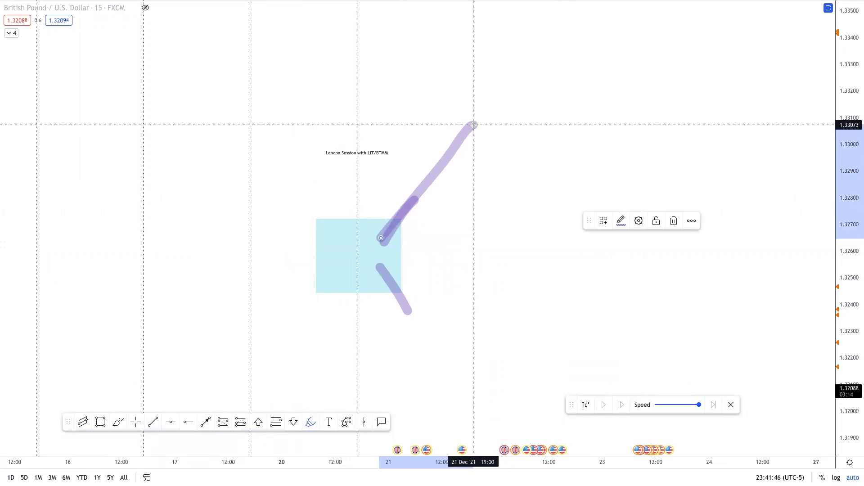
{"action": "key", "text": "ctrl+z"}
{"action": "key", "text": "ctrl+z"}
Delete the London Session label after closing its settings unchanged.
{"action": "left_click", "coordinate": [136, 421]}
{"action": "double_click", "coordinate": [373, 158]}
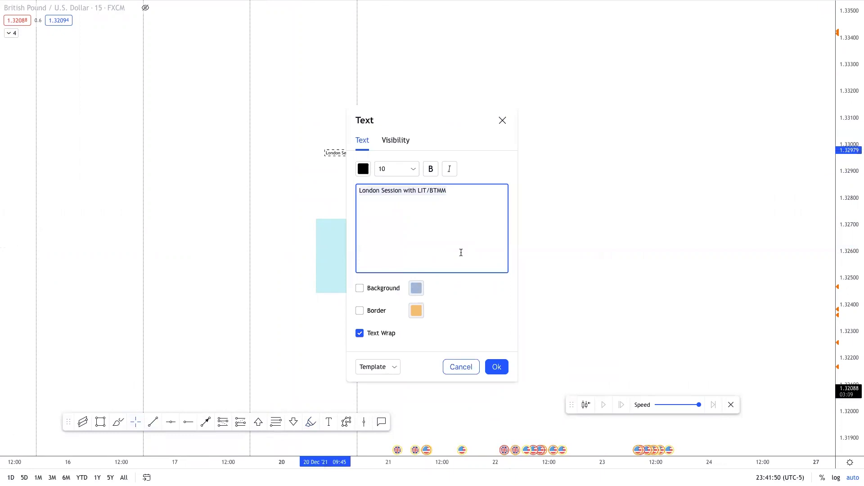
{"action": "left_click", "coordinate": [502, 121]}
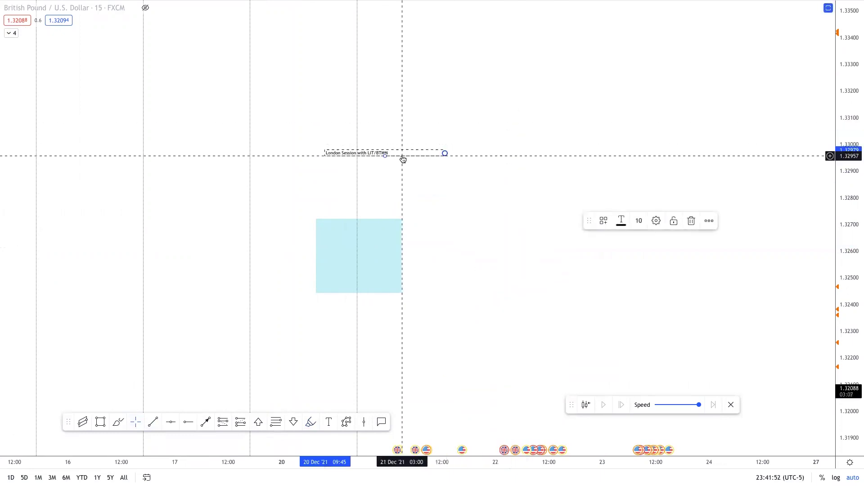
{"action": "key", "text": "Delete"}
{"action": "scroll", "coordinate": [521, 289], "scroll_direction": "down", "scroll_amount": 1}
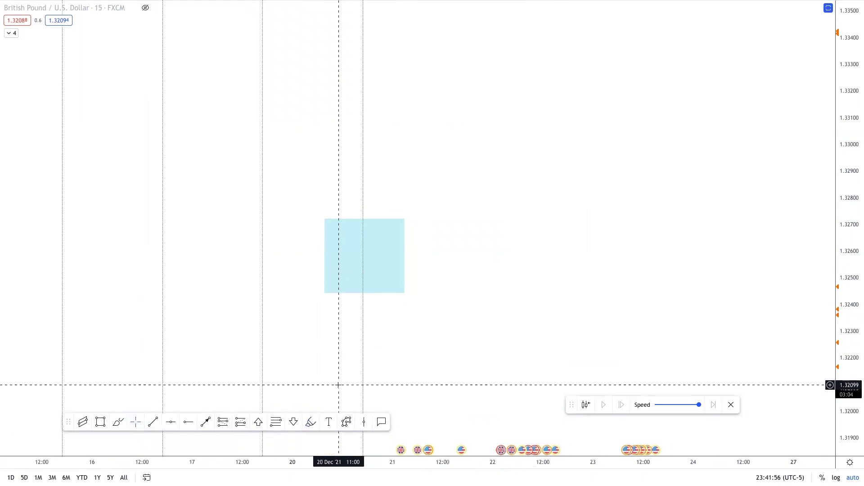
Draw a purple squiggle across the blue box and add a size-20 '3 days of drop and or 3 days of rise' note above it.
{"action": "left_click", "coordinate": [315, 427]}
{"action": "mouse_move", "coordinate": [328, 255]}
{"action": "left_mouse_down"}
{"action": "mouse_move", "coordinate": [318, 276]}
{"action": "mouse_move", "coordinate": [356, 245]}
{"action": "mouse_move", "coordinate": [373, 273]}
{"action": "mouse_move", "coordinate": [385, 238]}
{"action": "mouse_move", "coordinate": [399, 281]}
{"action": "left_mouse_up"}
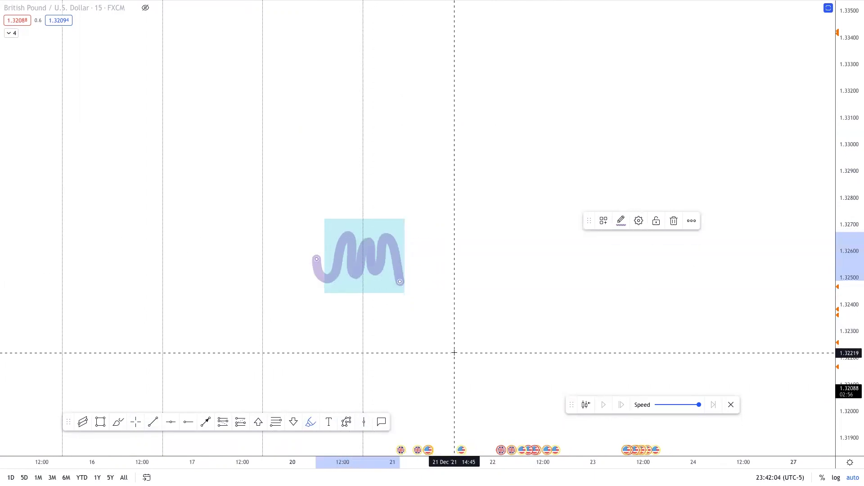
{"action": "left_click", "coordinate": [330, 423]}
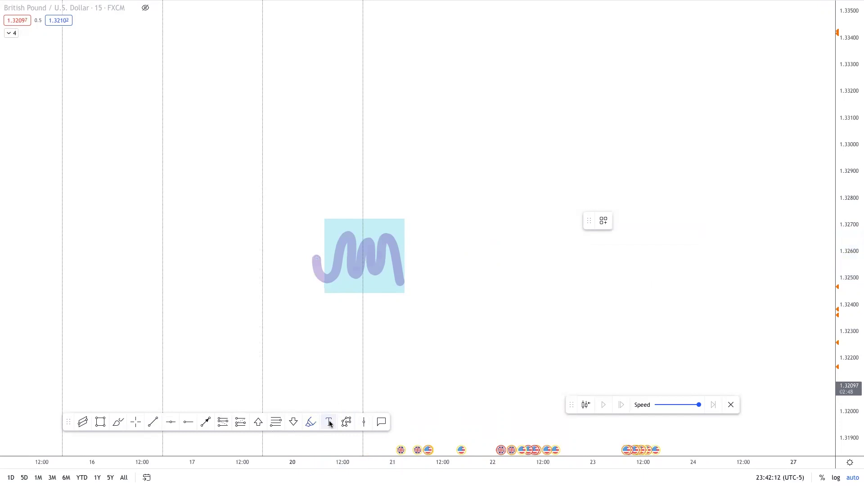
{"action": "left_click", "coordinate": [296, 127]}
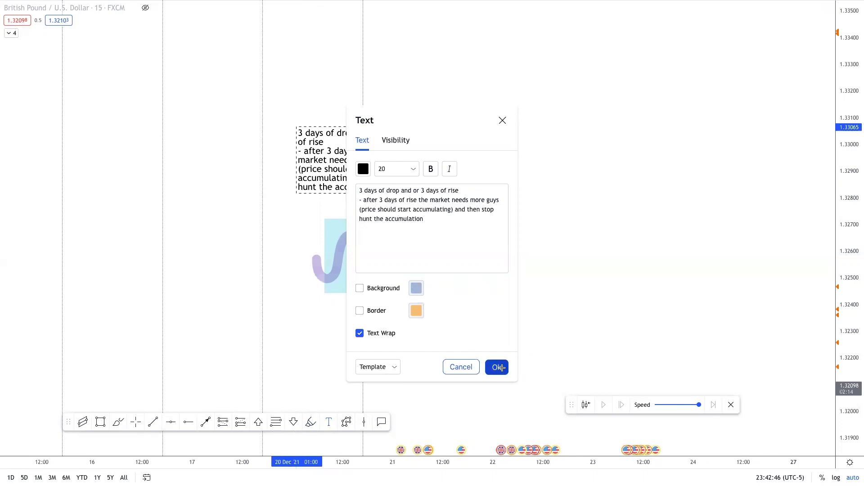
{"action": "left_click", "coordinate": [497, 367]}
Move the note up-left, then draw three descending purple bars on the left, curving the lowest into the box.
{"action": "left_click_drag", "start_coordinate": [321, 177], "coordinate": [220, 169]}
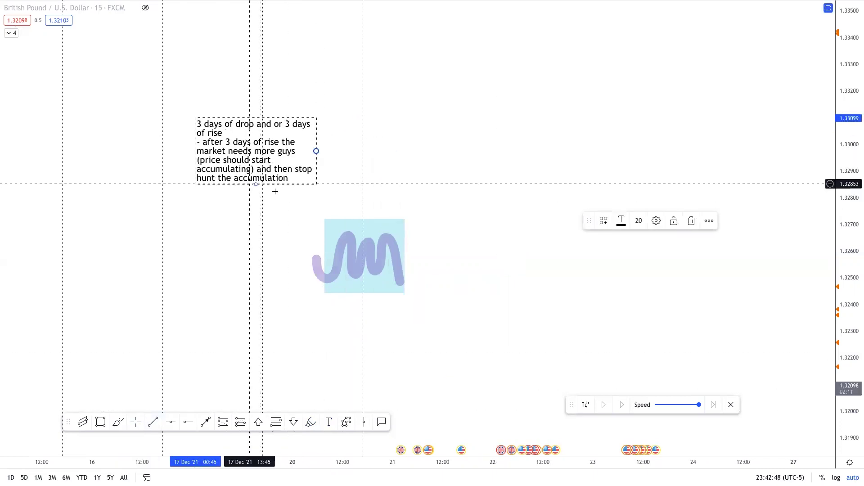
{"action": "left_click", "coordinate": [290, 216]}
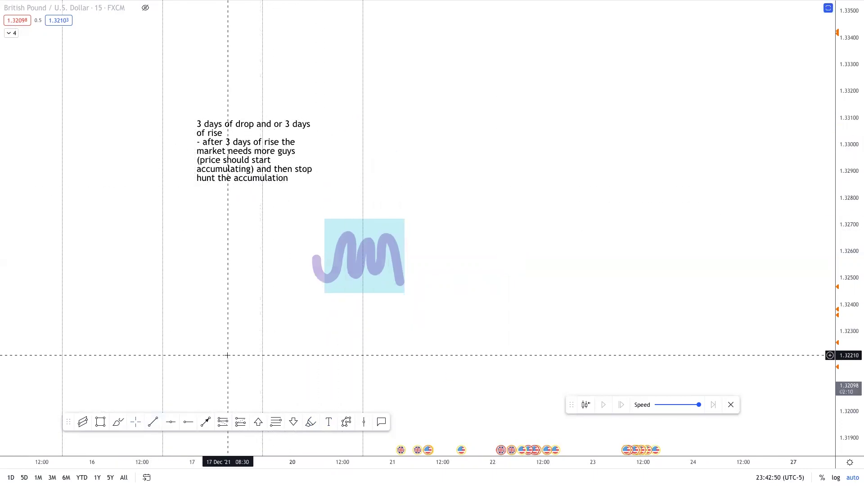
{"action": "left_click", "coordinate": [310, 422]}
{"action": "left_click_drag", "start_coordinate": [191, 220], "coordinate": [258, 220]}
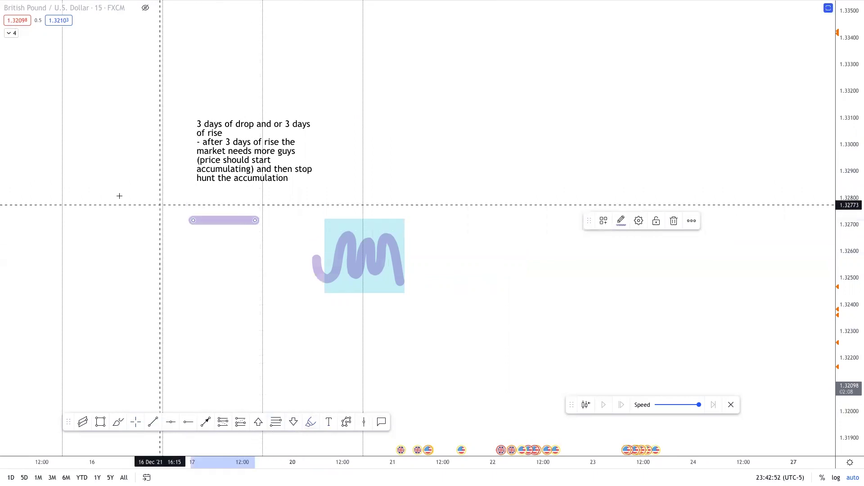
{"action": "left_click_drag", "start_coordinate": [122, 169], "coordinate": [184, 163]}
{"action": "left_click_drag", "start_coordinate": [42, 124], "coordinate": [141, 123]}
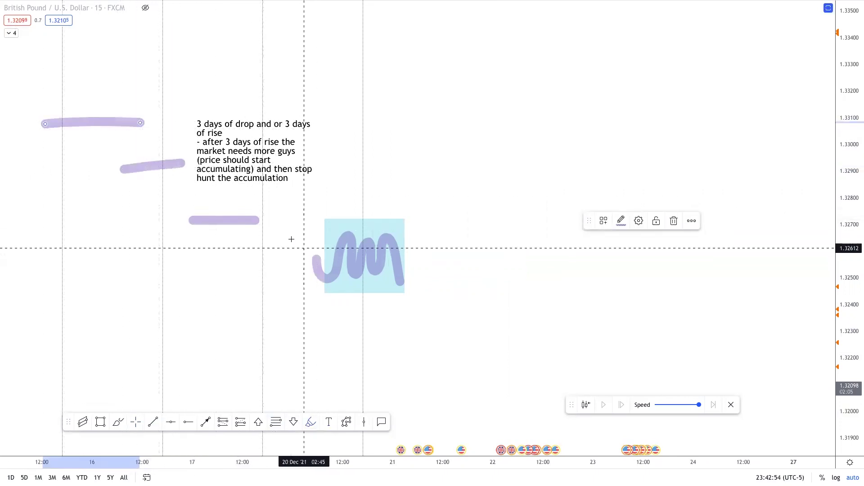
{"action": "left_click_drag", "start_coordinate": [258, 223], "coordinate": [327, 270]}
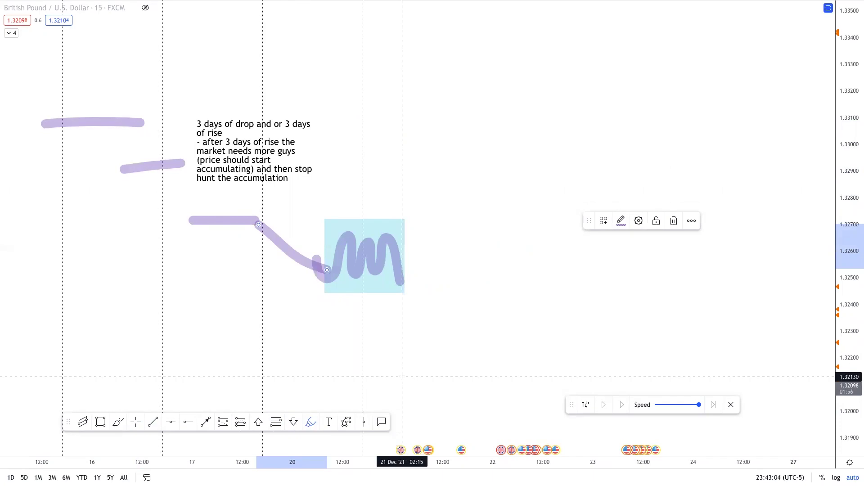
Sketch a purple drop out of the box, a bounce, then a deeper drop toward 1.3200.
{"action": "scroll", "coordinate": [445, 304], "scroll_direction": "right", "scroll_amount": 5}
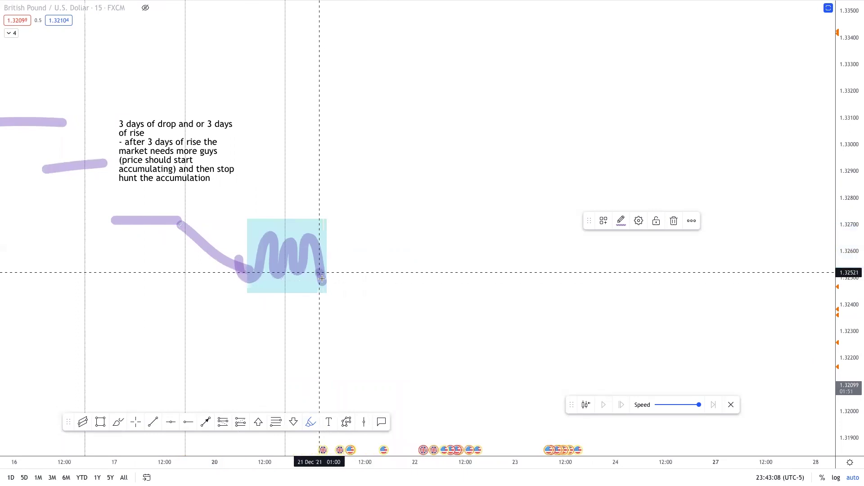
{"action": "left_click_drag", "start_coordinate": [321, 275], "coordinate": [362, 335]}
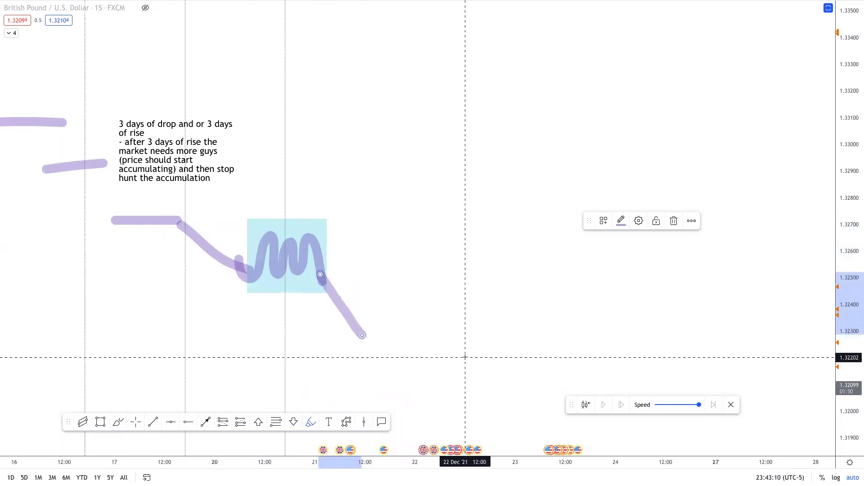
{"action": "left_click_drag", "start_coordinate": [362, 336], "coordinate": [389, 280]}
{"action": "scroll", "coordinate": [442, 366], "scroll_direction": "down", "scroll_amount": 3}
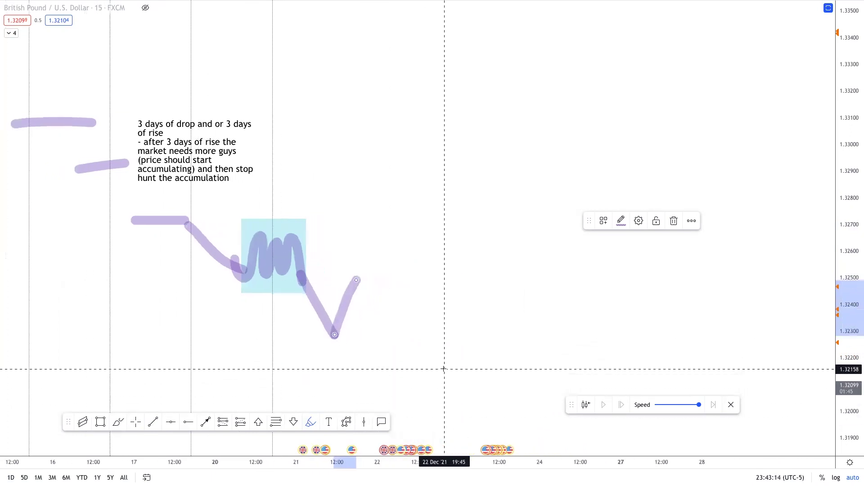
{"action": "mouse_move", "coordinate": [357, 280]}
{"action": "left_mouse_down"}
{"action": "mouse_move", "coordinate": [389, 382]}
{"action": "mouse_move", "coordinate": [406, 309]}
{"action": "mouse_move", "coordinate": [444, 411]}
{"action": "left_mouse_up"}
{"action": "scroll", "coordinate": [482, 384], "scroll_direction": "down", "scroll_amount": 3}
Mark each of the three successive lows with a short flat purple bar.
{"action": "left_click_drag", "start_coordinate": [315, 348], "coordinate": [347, 348]}
{"action": "left_click_drag", "start_coordinate": [365, 388], "coordinate": [385, 388]}
{"action": "left_click_drag", "start_coordinate": [427, 421], "coordinate": [461, 421]}
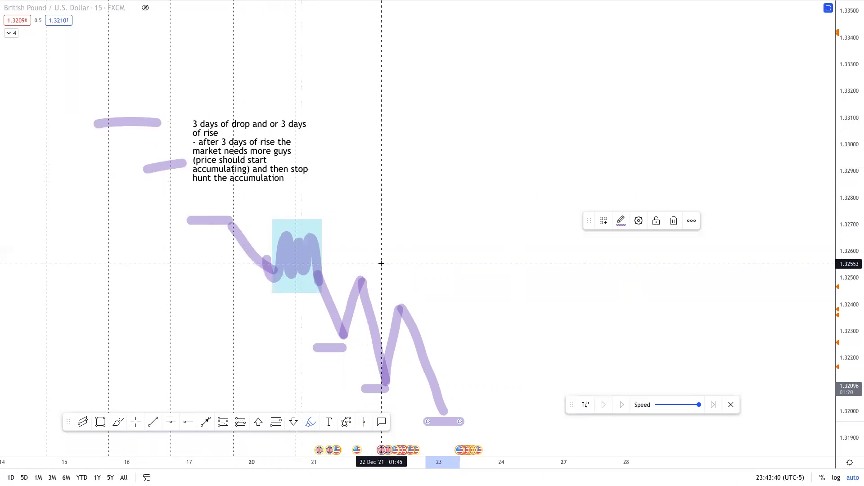
Sketch choppy sideways price near 1.3200 with a spike and reversal, and underline the chop range's lower edge.
{"action": "mouse_move", "coordinate": [439, 407]}
{"action": "left_mouse_down"}
{"action": "mouse_move", "coordinate": [466, 390]}
{"action": "mouse_move", "coordinate": [481, 408]}
{"action": "mouse_move", "coordinate": [491, 391]}
{"action": "mouse_move", "coordinate": [499, 412]}
{"action": "left_mouse_up"}
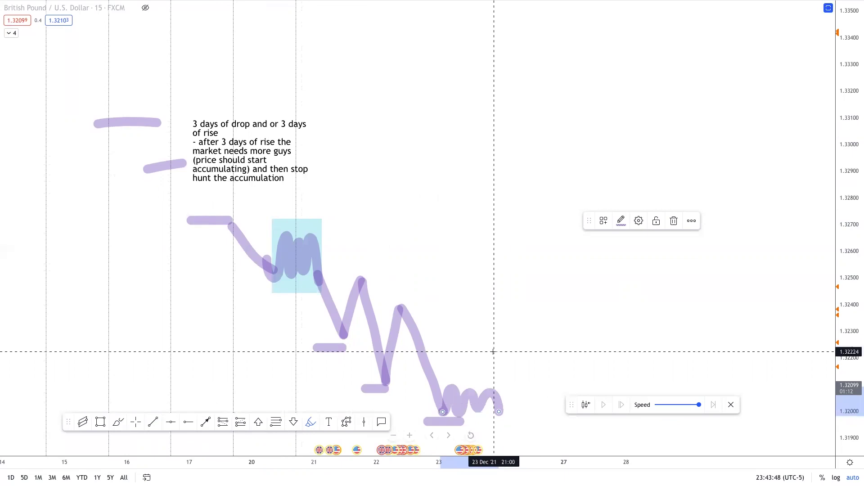
{"action": "scroll", "coordinate": [494, 352], "scroll_direction": "down", "scroll_amount": 2}
{"action": "left_click_drag", "start_coordinate": [83, 424], "coordinate": [145, 470]}
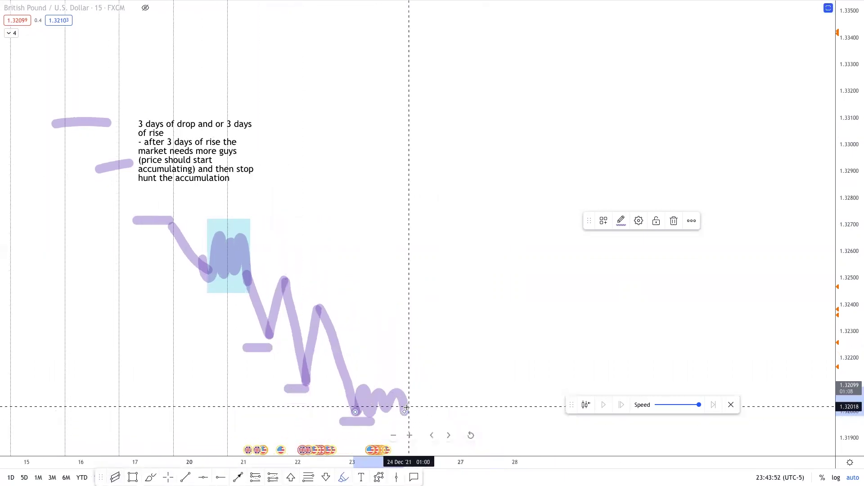
{"action": "left_click_drag", "start_coordinate": [404, 412], "coordinate": [431, 361]}
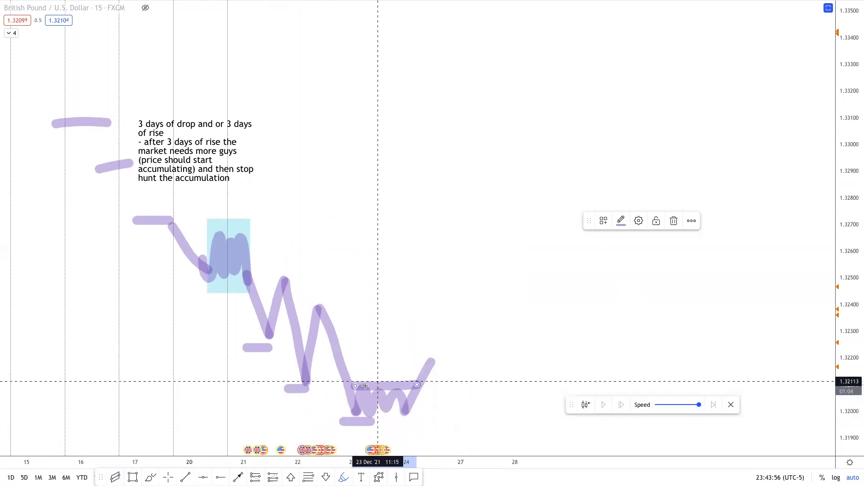
{"action": "scroll", "coordinate": [429, 402], "scroll_direction": "right", "scroll_amount": 2}
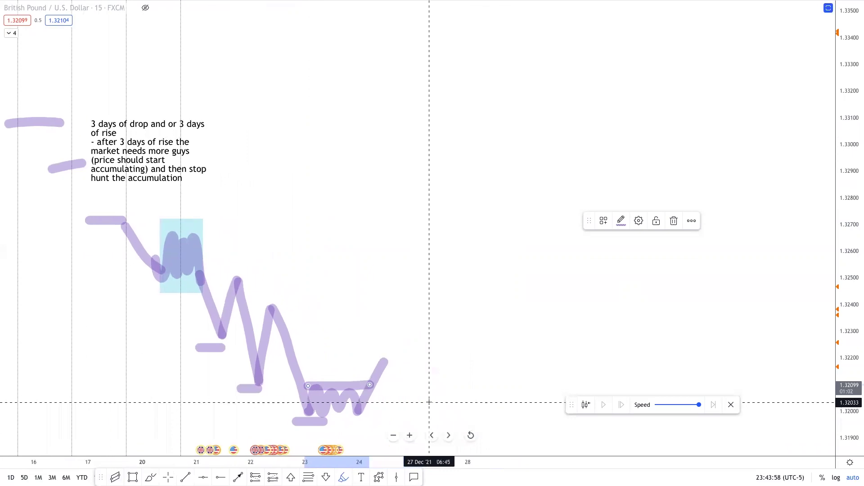
{"action": "left_click", "coordinate": [360, 413]}
{"action": "left_click_drag", "start_coordinate": [380, 361], "coordinate": [383, 385]}
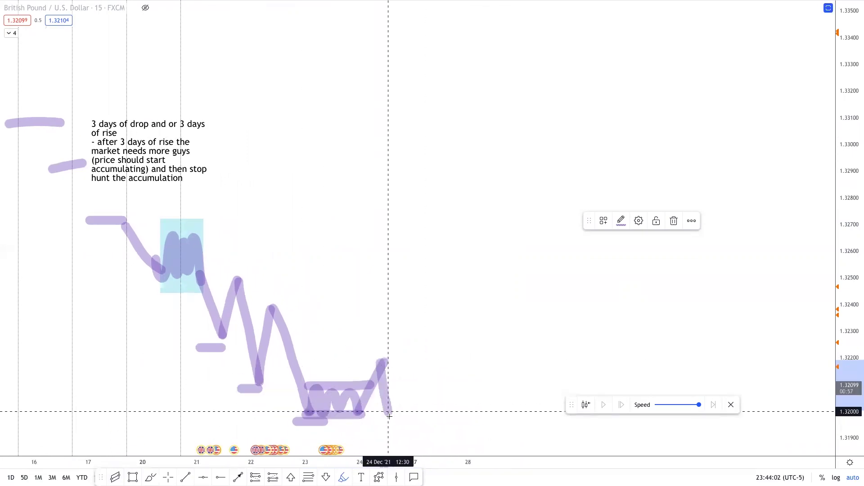
{"action": "left_click_drag", "start_coordinate": [396, 433], "coordinate": [396, 434]}
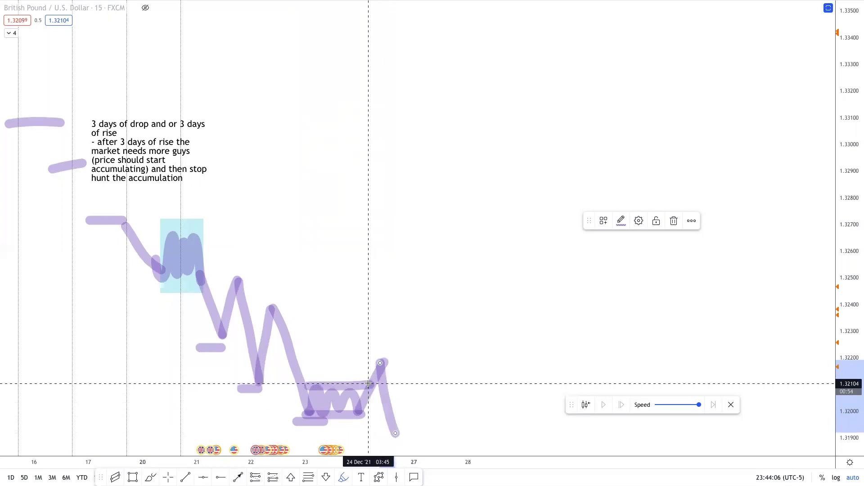
{"action": "left_click_drag", "start_coordinate": [314, 417], "coordinate": [386, 415]}
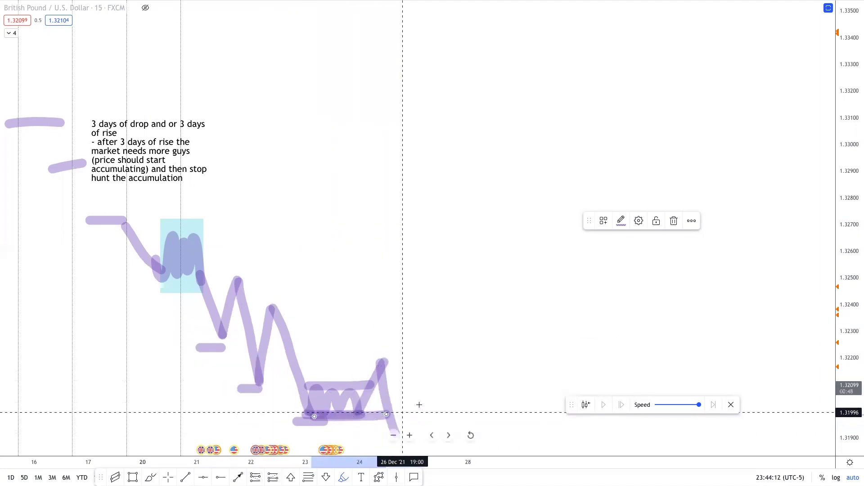
Draw long purple lines marking the lows near 1.3190 and delete the big rising stroke.
{"action": "scroll", "coordinate": [433, 403], "scroll_direction": "down", "scroll_amount": 1}
{"action": "scroll", "coordinate": [433, 404], "scroll_direction": "down", "scroll_amount": 1}
{"action": "left_click_drag", "start_coordinate": [299, 435], "coordinate": [561, 433]}
{"action": "mouse_move", "coordinate": [319, 449]}
{"action": "left_mouse_down"}
{"action": "mouse_move", "coordinate": [566, 436]}
{"action": "mouse_move", "coordinate": [442, 427]}
{"action": "mouse_move", "coordinate": [545, 37]}
{"action": "left_mouse_up"}
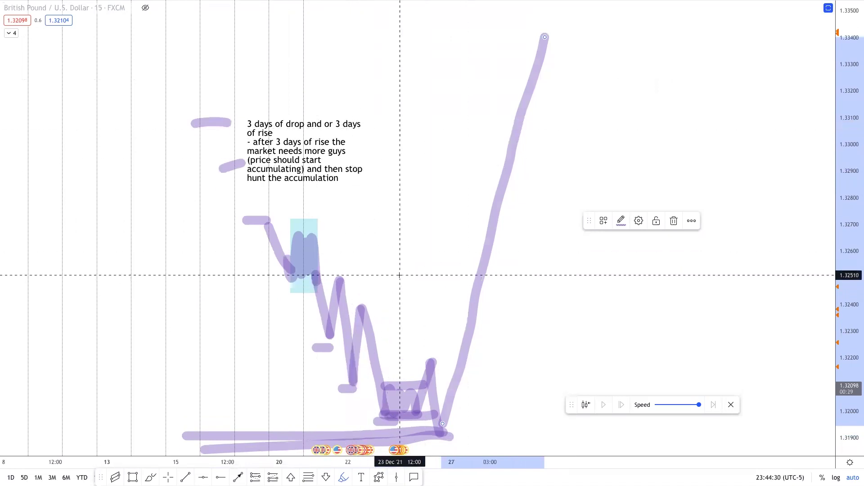
{"action": "scroll", "coordinate": [399, 274], "scroll_direction": "up", "scroll_amount": 2}
{"action": "scroll", "coordinate": [400, 275], "scroll_direction": "up", "scroll_amount": 1}
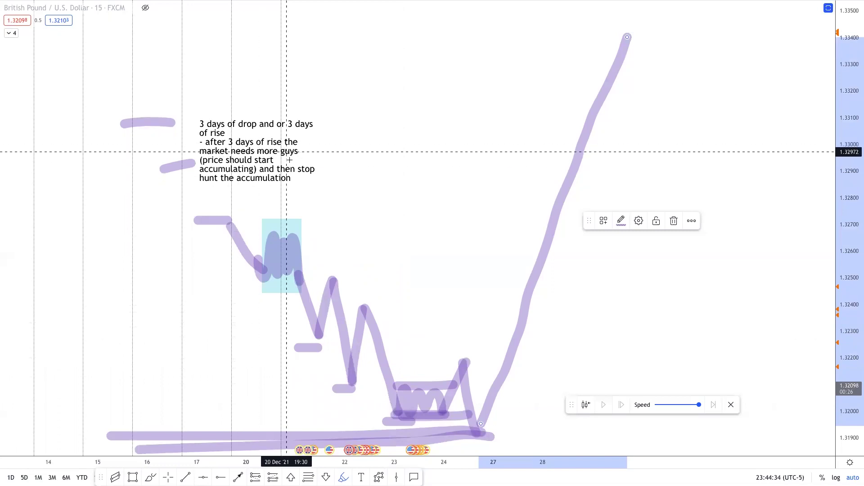
{"action": "scroll", "coordinate": [424, 286], "scroll_direction": "up", "scroll_amount": 2}
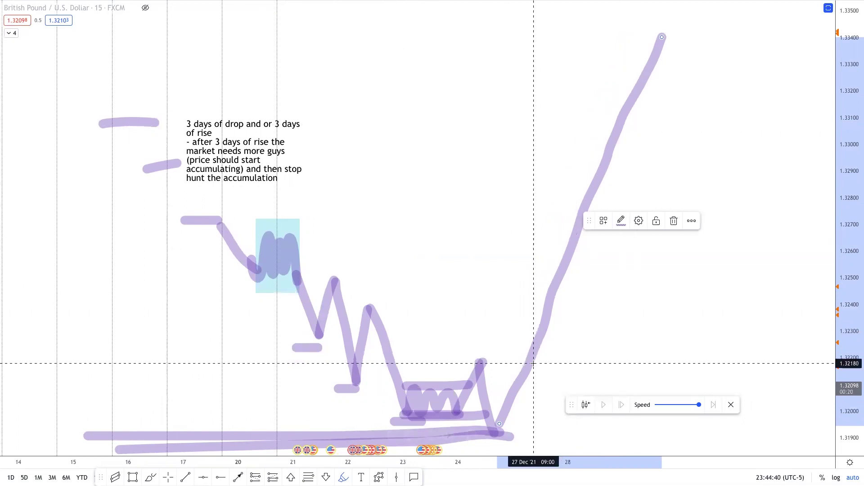
{"action": "key", "text": "Delete"}
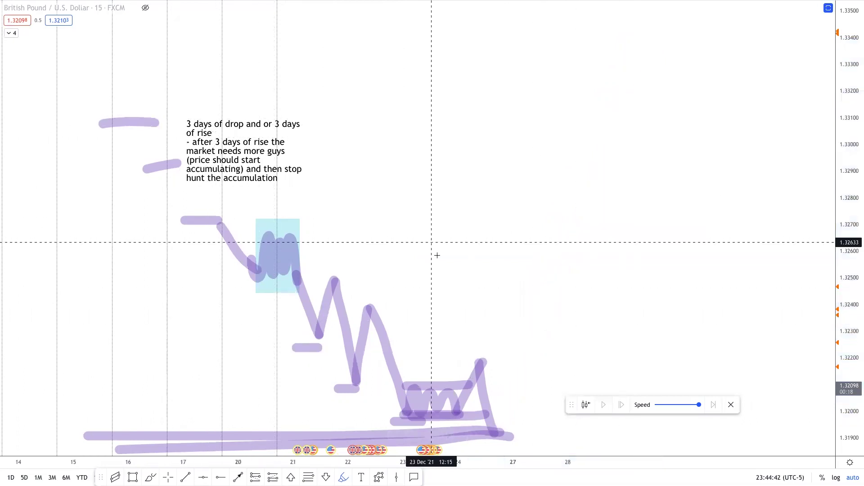
{"action": "scroll", "coordinate": [474, 348], "scroll_direction": "up", "scroll_amount": 1}
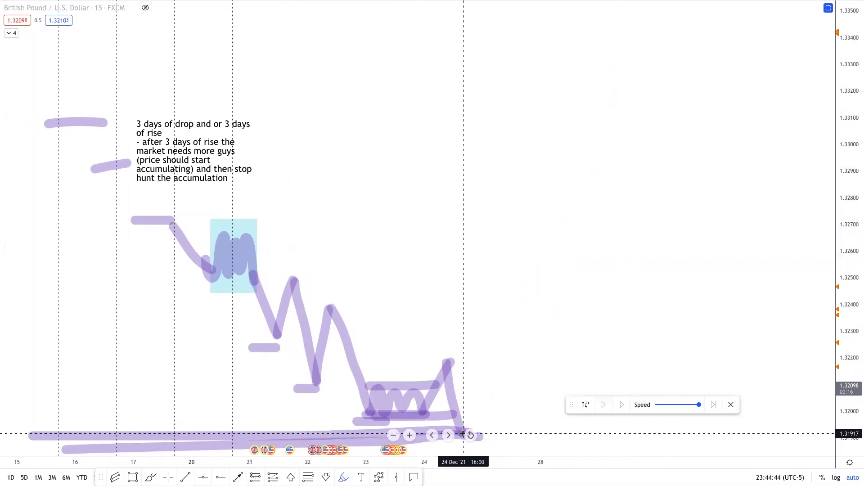
Sketch a rise to 1.3250, a level line there across to 27 Dec, and a drop back to 1.3190.
{"action": "left_click_drag", "start_coordinate": [463, 433], "coordinate": [511, 262]}
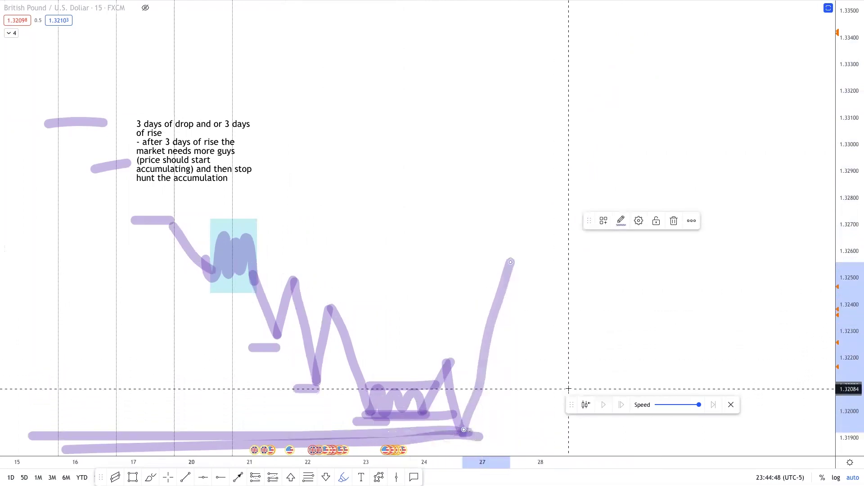
{"action": "left_click_drag", "start_coordinate": [284, 277], "coordinate": [340, 276]}
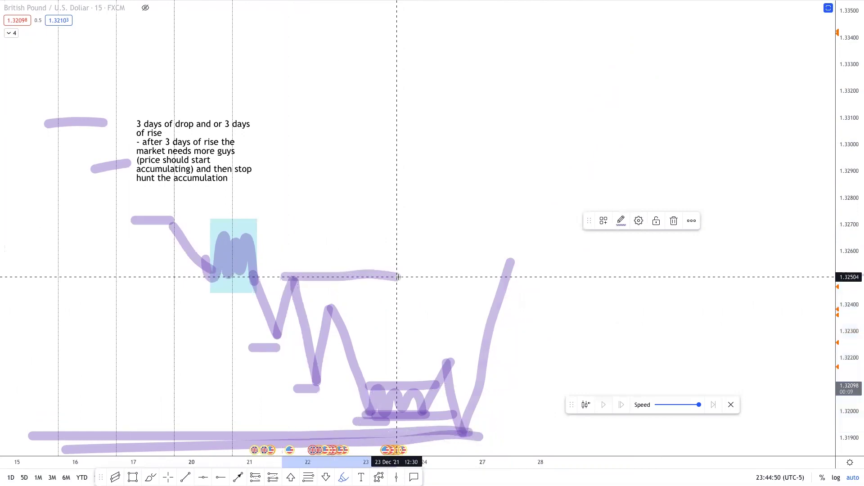
{"action": "left_click_drag", "start_coordinate": [400, 277], "coordinate": [522, 274]}
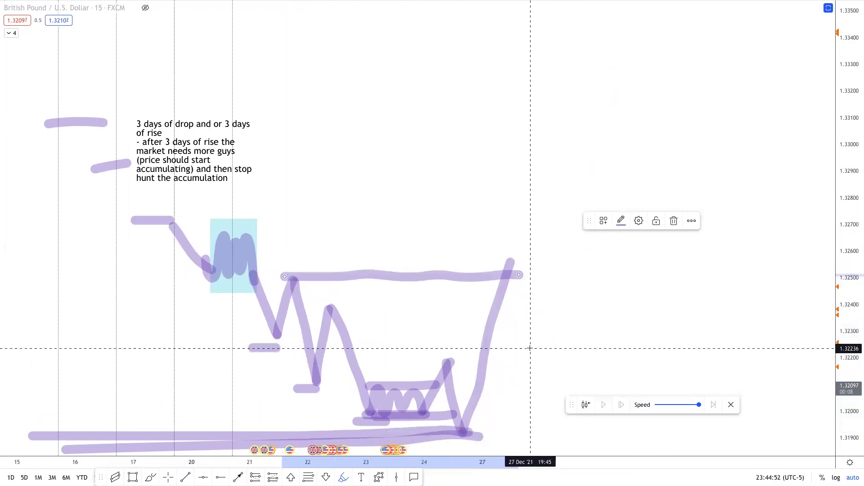
{"action": "scroll", "coordinate": [530, 348], "scroll_direction": "down", "scroll_amount": 1}
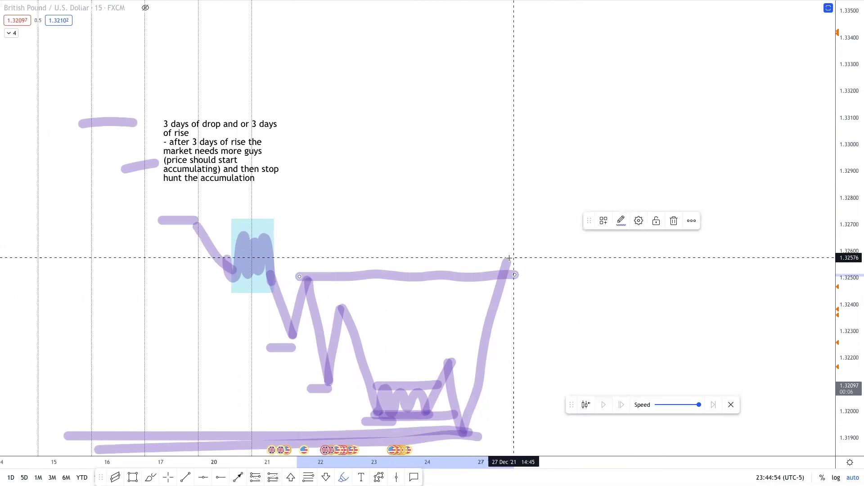
{"action": "left_click_drag", "start_coordinate": [508, 259], "coordinate": [606, 441]}
{"action": "scroll", "coordinate": [632, 335], "scroll_direction": "down", "scroll_amount": 2}
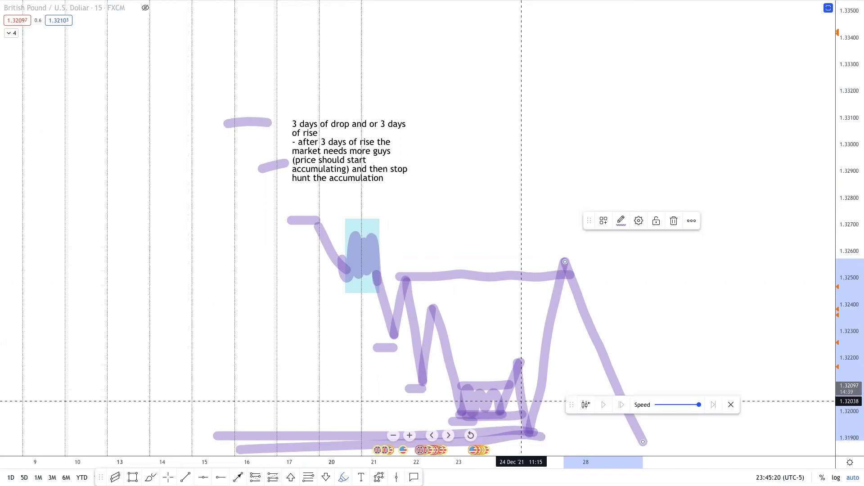
Draw a new light-blue box between about 1.3290 and 1.3310 just right of 28 Dec.
{"action": "left_click", "coordinate": [372, 295]}
{"action": "scroll", "coordinate": [372, 295], "scroll_direction": "right", "scroll_amount": 5}
{"action": "left_click", "coordinate": [442, 122]}
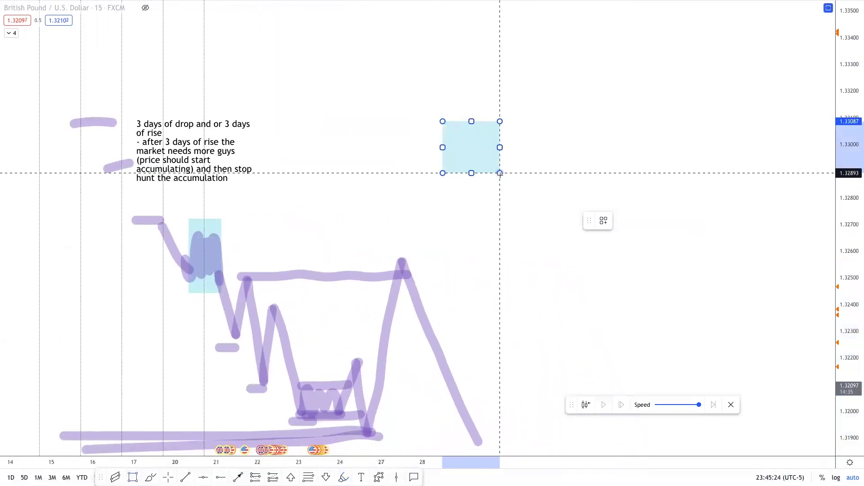
{"action": "left_click", "coordinate": [503, 176]}
{"action": "left_click", "coordinate": [389, 242]}
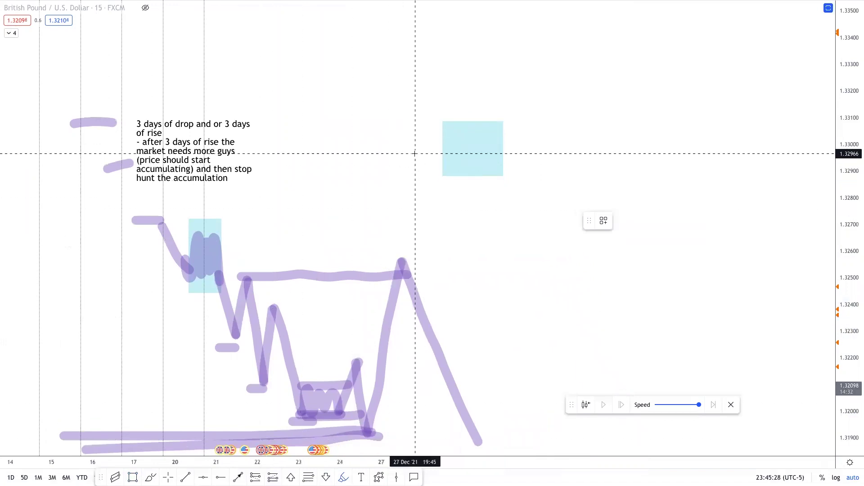
Sketch and undo several trial purple paths moving up and down from the new box.
{"action": "mouse_move", "coordinate": [415, 153]}
{"action": "left_mouse_down"}
{"action": "mouse_move", "coordinate": [479, 135]}
{"action": "mouse_move", "coordinate": [503, 155]}
{"action": "mouse_move", "coordinate": [521, 100]}
{"action": "mouse_move", "coordinate": [622, 337]}
{"action": "left_mouse_up"}
{"action": "key", "text": "ctrl+z"}
{"action": "key", "text": "ctrl+z"}
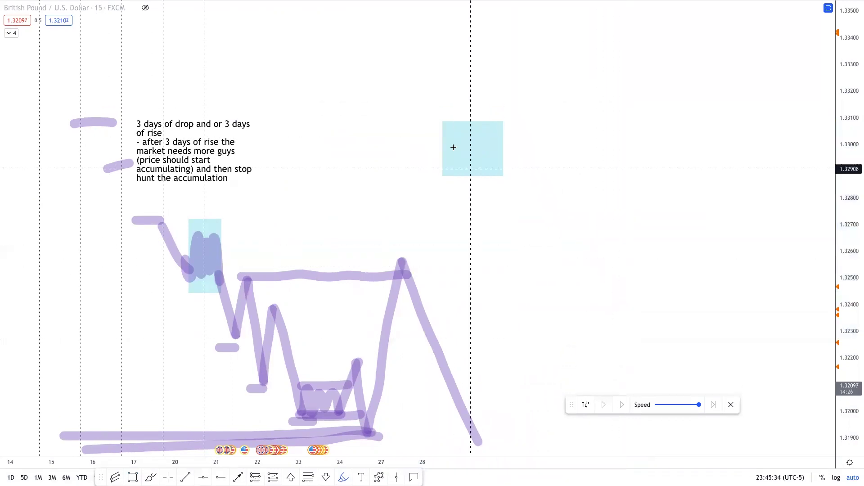
{"action": "mouse_move", "coordinate": [450, 150]}
{"action": "left_mouse_down"}
{"action": "mouse_move", "coordinate": [478, 153]}
{"action": "mouse_move", "coordinate": [518, 197]}
{"action": "mouse_move", "coordinate": [633, 59]}
{"action": "left_mouse_up"}
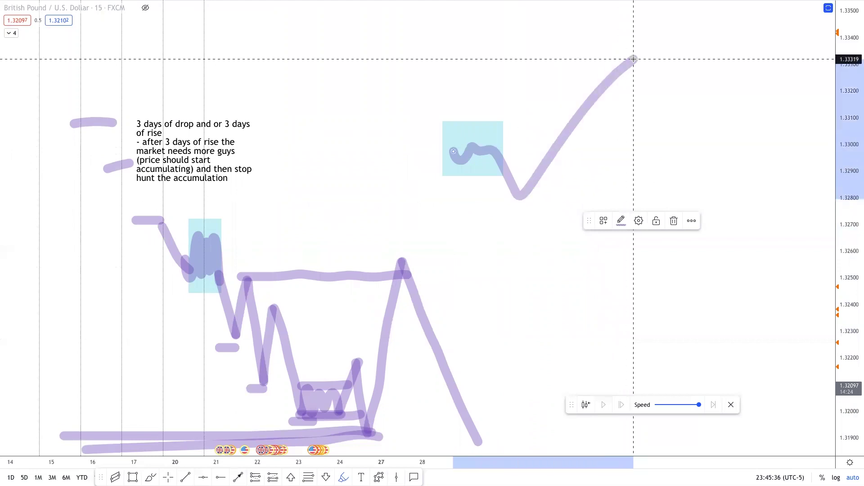
{"action": "key", "text": "ctrl+z"}
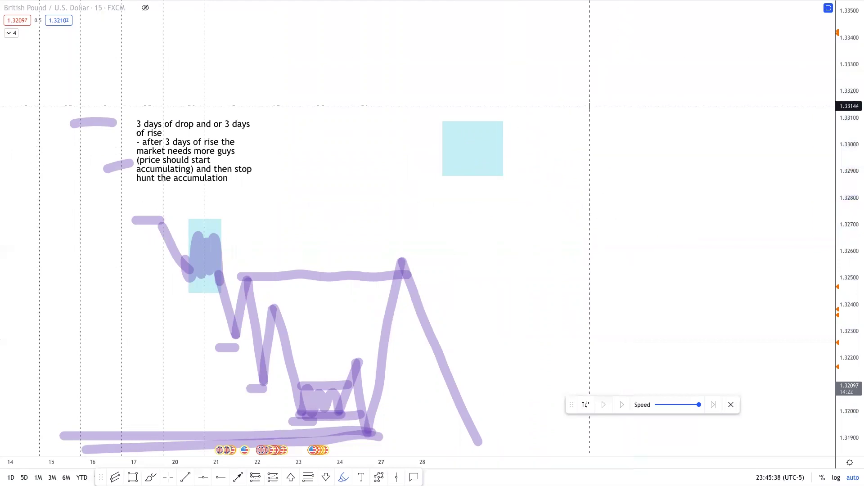
{"action": "mouse_move", "coordinate": [454, 143]}
{"action": "left_mouse_down"}
{"action": "mouse_move", "coordinate": [460, 151]}
{"action": "mouse_move", "coordinate": [502, 84]}
{"action": "mouse_move", "coordinate": [525, 184]}
{"action": "mouse_move", "coordinate": [623, 39]}
{"action": "left_mouse_up"}
{"action": "key", "text": "ctrl+z"}
{"action": "key", "text": "ctrl+z"}
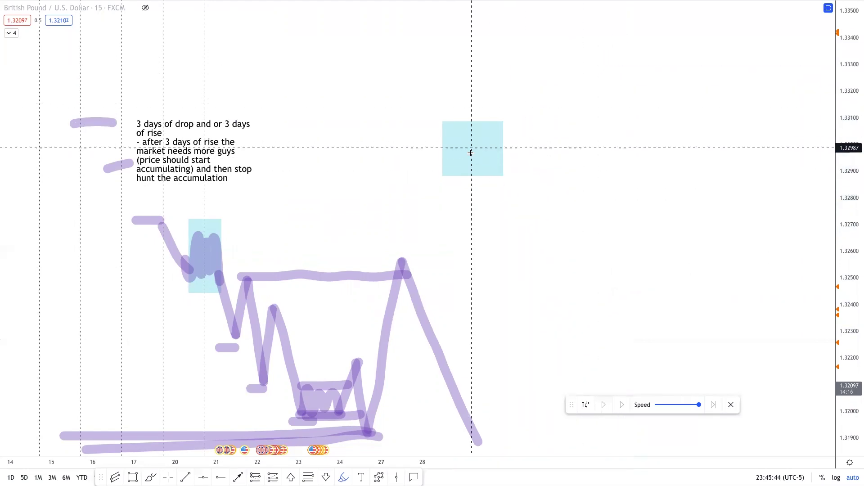
{"action": "mouse_move", "coordinate": [467, 149]}
{"action": "left_mouse_down"}
{"action": "mouse_move", "coordinate": [520, 198]}
{"action": "mouse_move", "coordinate": [513, 95]}
{"action": "mouse_move", "coordinate": [598, 281]}
{"action": "left_mouse_up"}
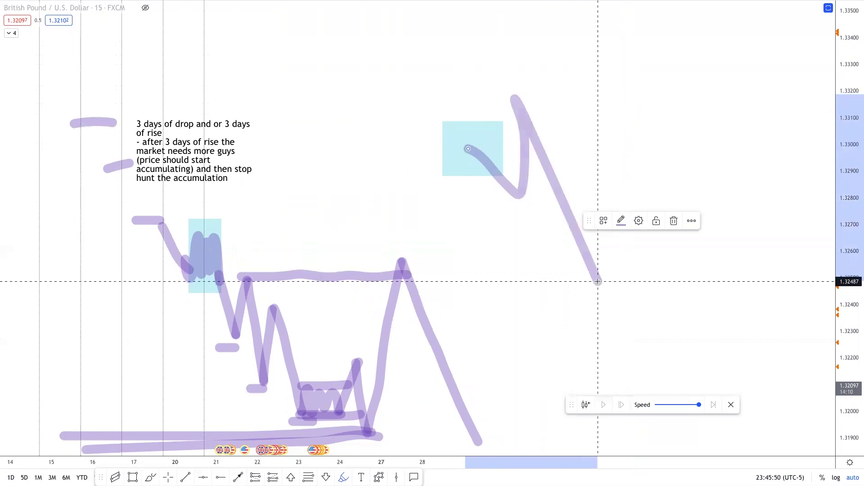
{"action": "key", "text": "ctrl+z"}
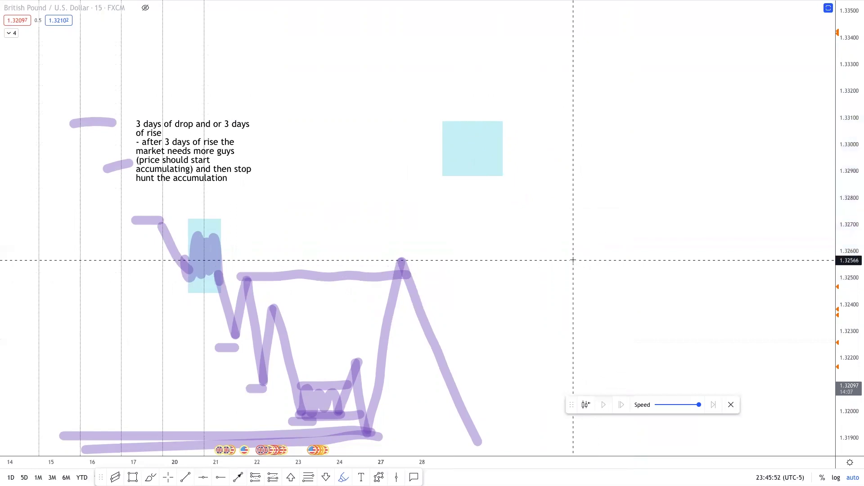
Sketch rise-and-fall scenarios and a level along the box's bottom, then undo them.
{"action": "scroll", "coordinate": [511, 234], "scroll_direction": "down", "scroll_amount": 1}
{"action": "mouse_move", "coordinate": [421, 162]}
{"action": "left_mouse_down"}
{"action": "mouse_move", "coordinate": [469, 100]}
{"action": "mouse_move", "coordinate": [543, 274]}
{"action": "left_mouse_up"}
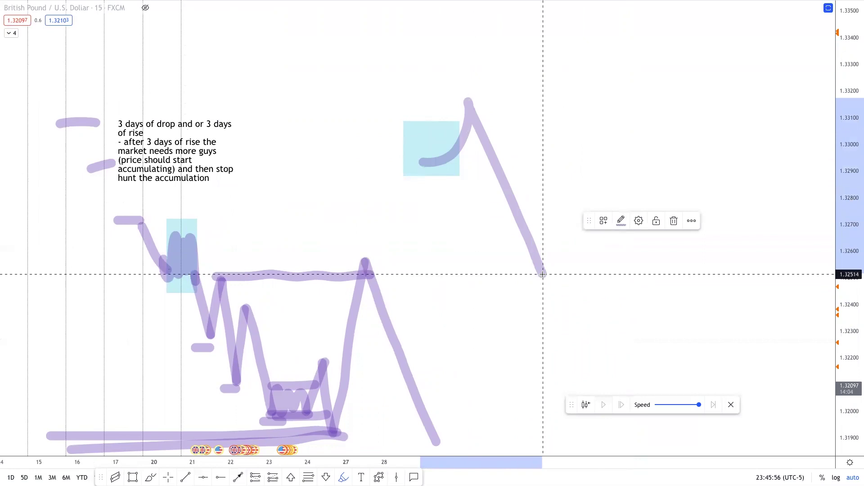
{"action": "scroll", "coordinate": [523, 142], "scroll_direction": "right", "scroll_amount": 3}
{"action": "left_click_drag", "start_coordinate": [376, 98], "coordinate": [436, 87]}
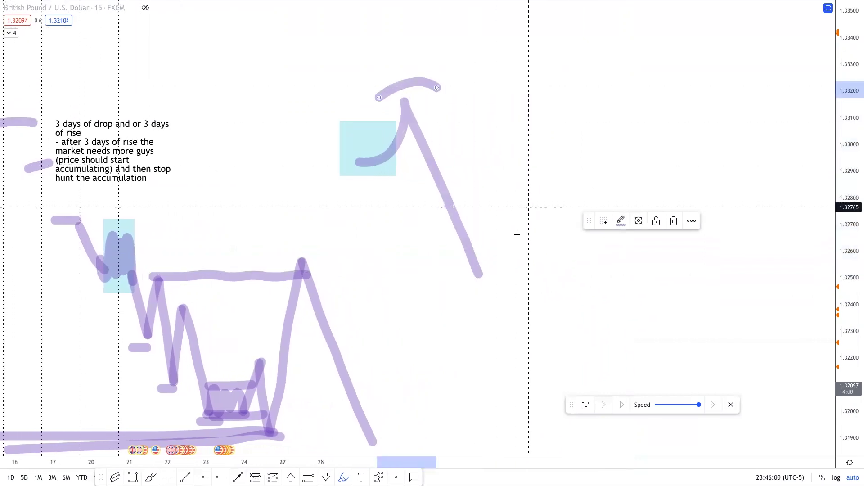
{"action": "mouse_move", "coordinate": [478, 274]}
{"action": "left_mouse_down"}
{"action": "mouse_move", "coordinate": [550, 290]}
{"action": "mouse_move", "coordinate": [590, 395]}
{"action": "left_mouse_up"}
{"action": "mouse_move", "coordinate": [426, 172]}
{"action": "left_mouse_down"}
{"action": "mouse_move", "coordinate": [481, 177]}
{"action": "mouse_move", "coordinate": [428, 179]}
{"action": "left_mouse_up"}
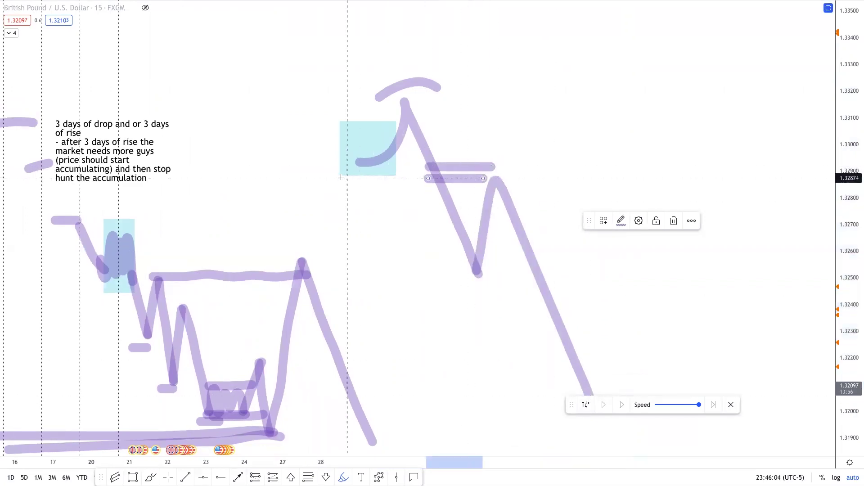
{"action": "left_click_drag", "start_coordinate": [345, 177], "coordinate": [461, 179]}
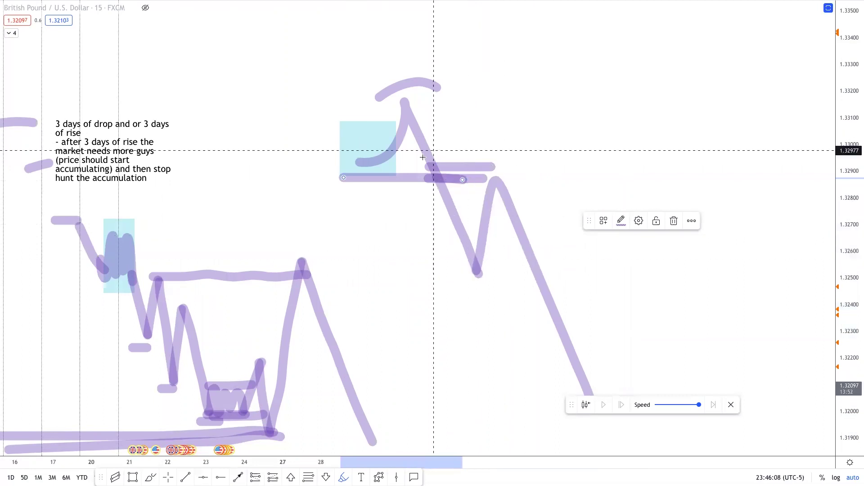
{"action": "key", "text": "ctrl+z"}
{"action": "key", "text": "ctrl+z"}
{"action": "key", "text": "ctrl+z"}
{"action": "key", "text": "ctrl+z"}
{"action": "key", "text": "ctrl+z"}
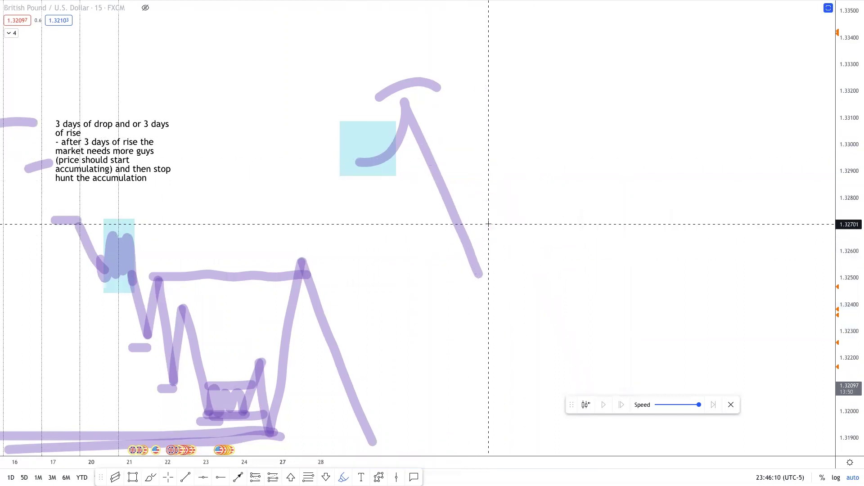
{"action": "key", "text": "Left"}
{"action": "key", "text": "Left"}
{"action": "key", "text": "ctrl+z"}
{"action": "key", "text": "Left"}
{"action": "key", "text": "Left"}
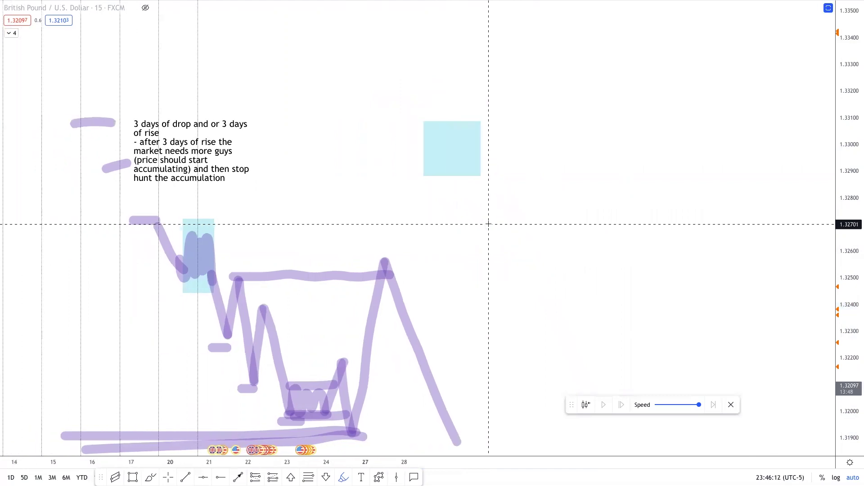
{"action": "mouse_move", "coordinate": [444, 147]}
{"action": "left_mouse_down"}
{"action": "mouse_move", "coordinate": [469, 163]}
{"action": "mouse_move", "coordinate": [606, 362]}
{"action": "left_mouse_up"}
{"action": "key", "text": "ctrl+z"}
{"action": "mouse_move", "coordinate": [460, 156]}
{"action": "left_mouse_down"}
{"action": "mouse_move", "coordinate": [506, 226]}
{"action": "mouse_move", "coordinate": [558, 270]}
{"action": "mouse_move", "coordinate": [580, 264]}
{"action": "mouse_move", "coordinate": [621, 342]}
{"action": "mouse_move", "coordinate": [648, 321]}
{"action": "mouse_move", "coordinate": [669, 321]}
{"action": "mouse_move", "coordinate": [681, 380]}
{"action": "mouse_move", "coordinate": [731, 53]}
{"action": "left_mouse_up"}
{"action": "scroll", "coordinate": [662, 122], "scroll_direction": "right", "scroll_amount": 2}
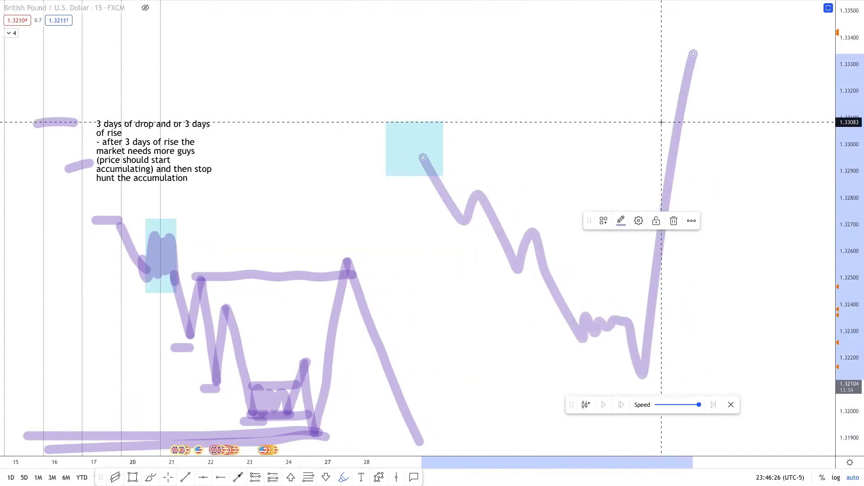
{"action": "key", "text": "Delete"}
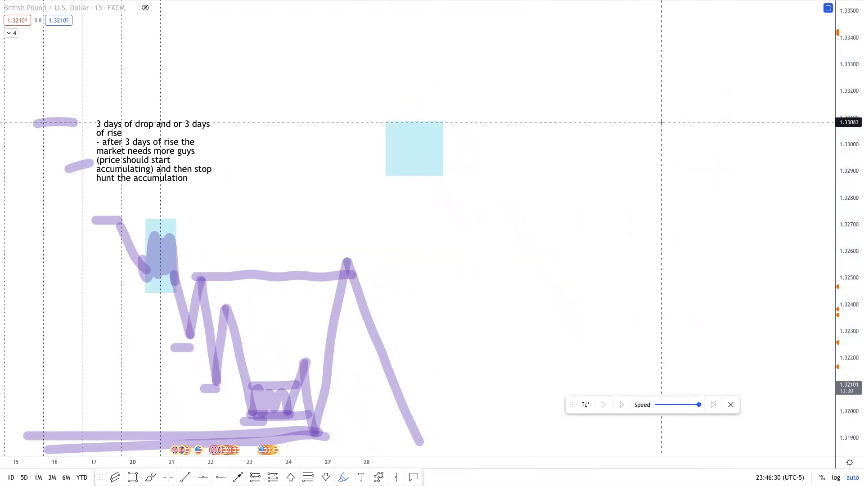
{"action": "scroll", "coordinate": [521, 222], "scroll_direction": "down", "scroll_amount": 3}
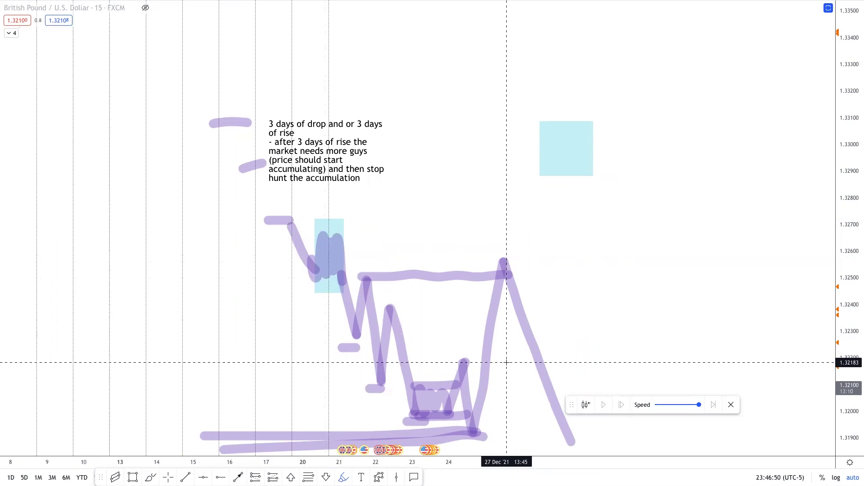
{"action": "scroll", "coordinate": [496, 353], "scroll_direction": "left", "scroll_amount": 3}
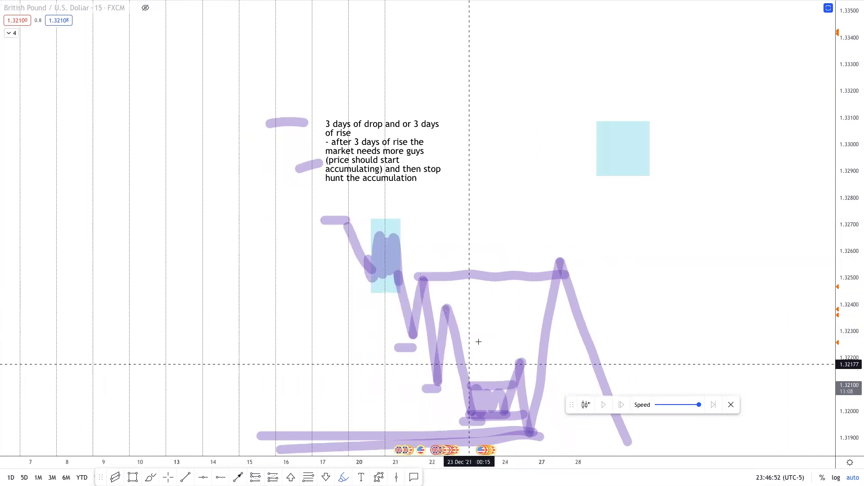